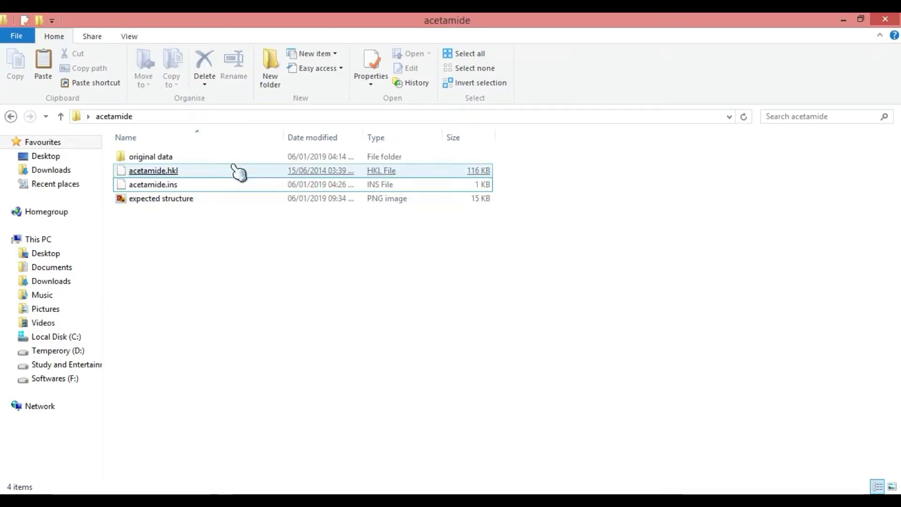
Look through the original data folder for the acetamide HKL reflection files and the acetamide.ins file.
{"action": "double_click", "coordinate": [237, 158]}
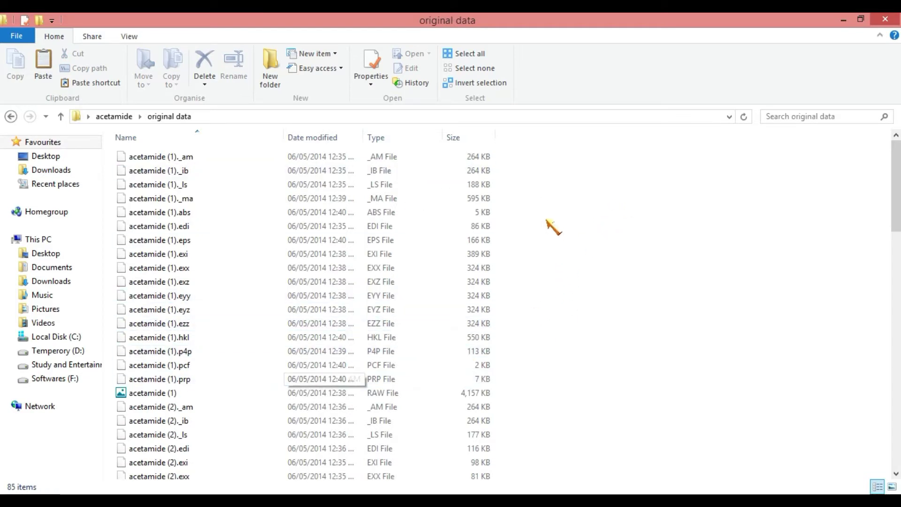
{"action": "scroll", "coordinate": [507, 399], "scroll_direction": "down", "scroll_amount": 8}
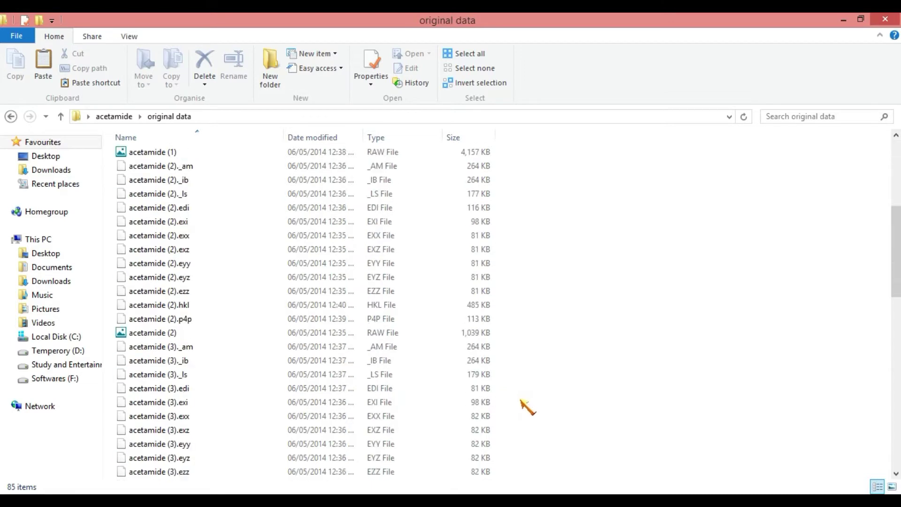
{"action": "scroll", "coordinate": [523, 402], "scroll_direction": "up", "scroll_amount": 5}
{"action": "scroll", "coordinate": [527, 406], "scroll_direction": "up", "scroll_amount": 3}
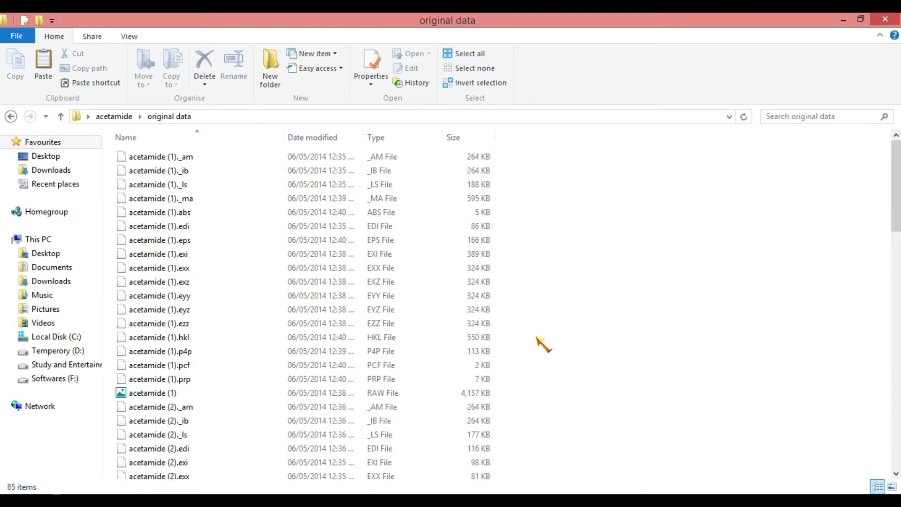
{"action": "scroll", "coordinate": [544, 345], "scroll_direction": "down", "scroll_amount": 2}
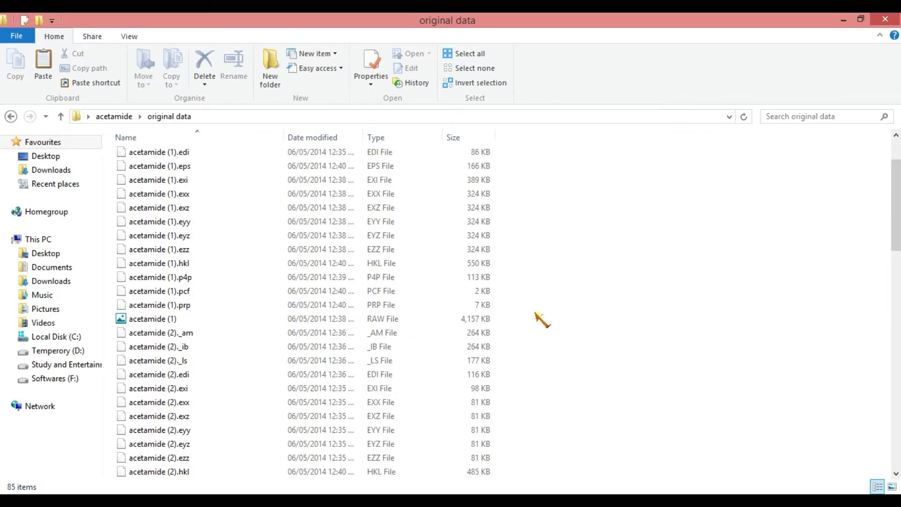
{"action": "scroll", "coordinate": [542, 319], "scroll_direction": "down", "scroll_amount": 2}
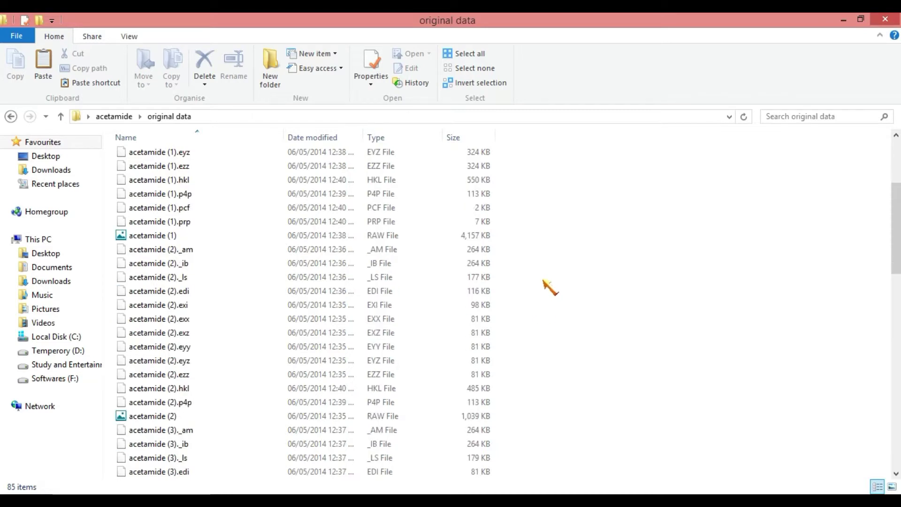
{"action": "scroll", "coordinate": [534, 345], "scroll_direction": "down", "scroll_amount": 3}
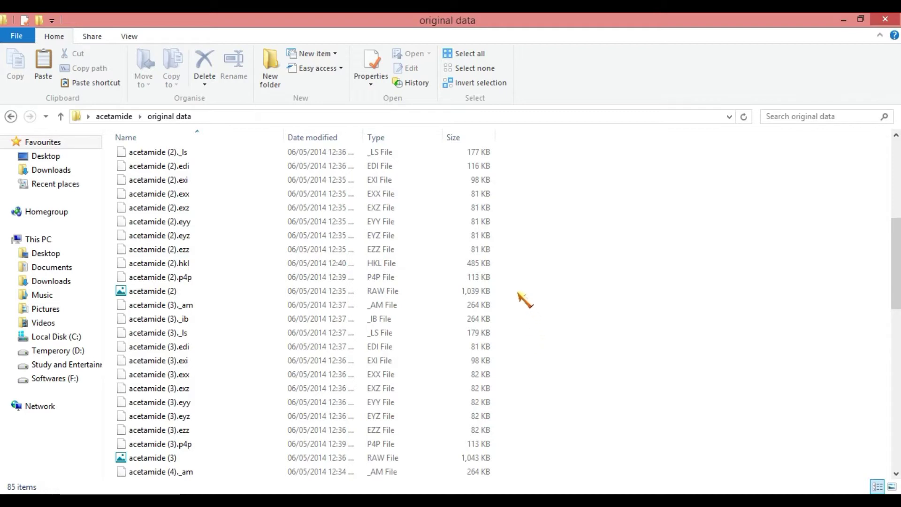
{"action": "left_click", "coordinate": [485, 263]}
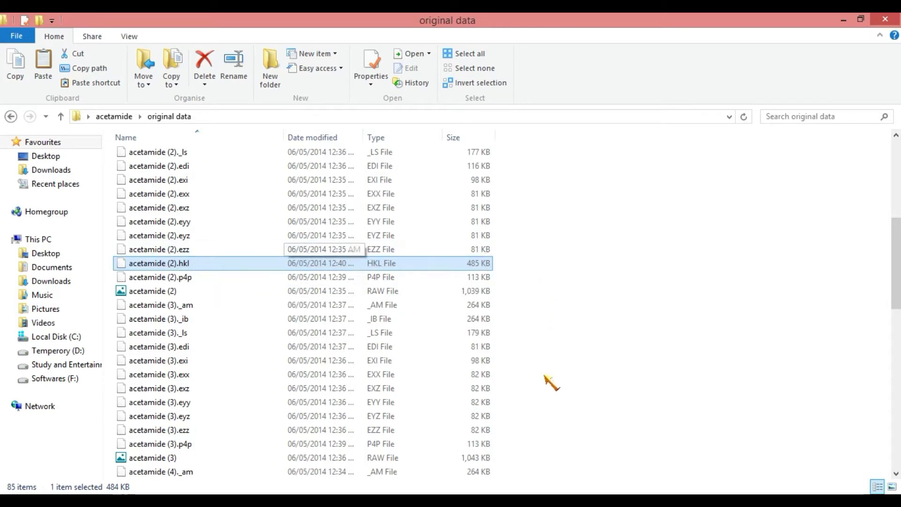
{"action": "scroll", "coordinate": [547, 380], "scroll_direction": "down", "scroll_amount": 3}
{"action": "scroll", "coordinate": [546, 379], "scroll_direction": "down", "scroll_amount": 3}
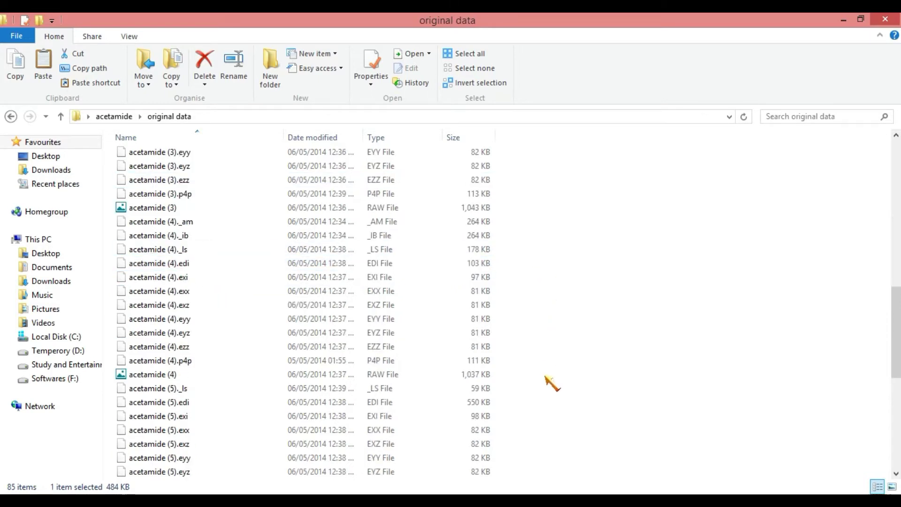
{"action": "scroll", "coordinate": [547, 379], "scroll_direction": "down", "scroll_amount": 2}
{"action": "scroll", "coordinate": [546, 379], "scroll_direction": "down", "scroll_amount": 2}
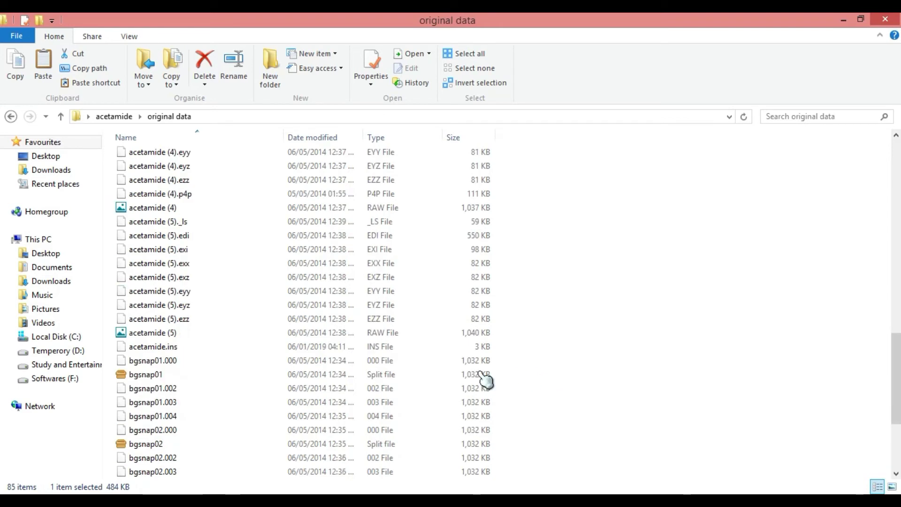
{"action": "left_click", "coordinate": [186, 349]}
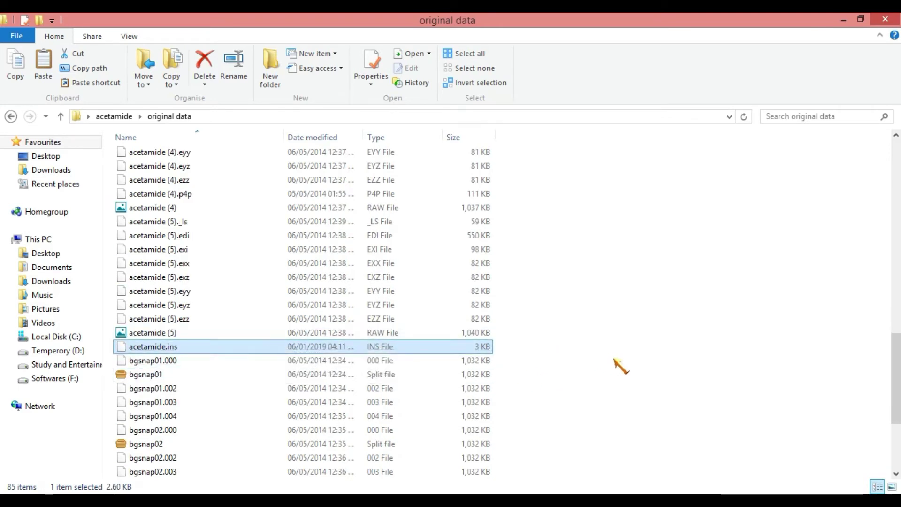
Return to the acetamide folder and examine the enlarged expected structure image, then minimise the viewer.
{"action": "left_click", "coordinate": [114, 116]}
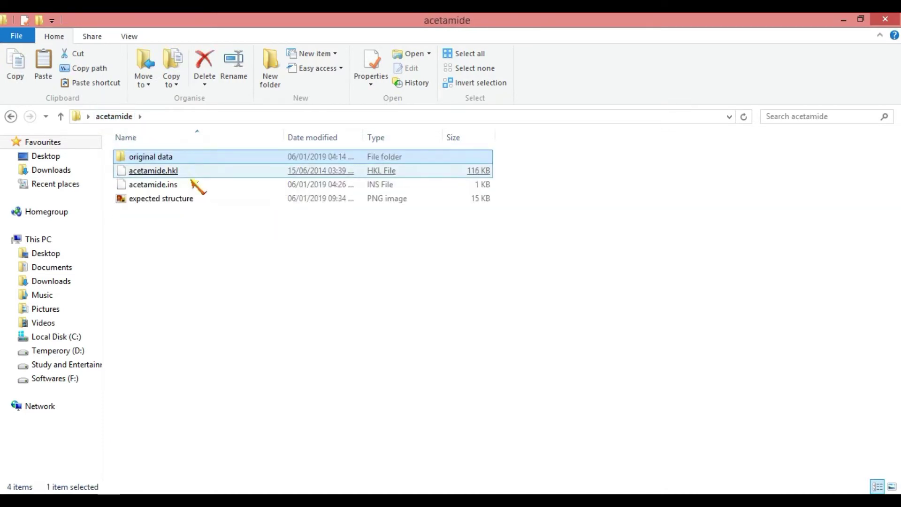
{"action": "left_click", "coordinate": [197, 172]}
{"action": "left_click", "coordinate": [207, 265]}
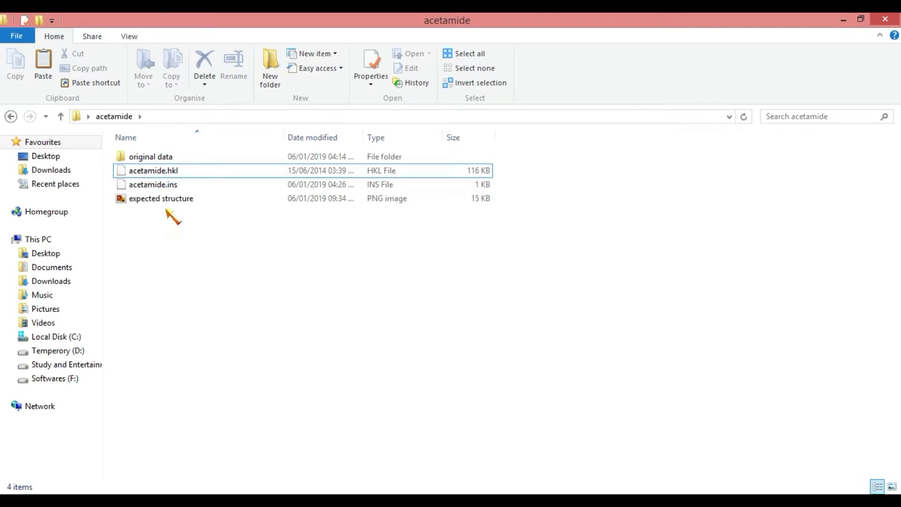
{"action": "double_click", "coordinate": [182, 199]}
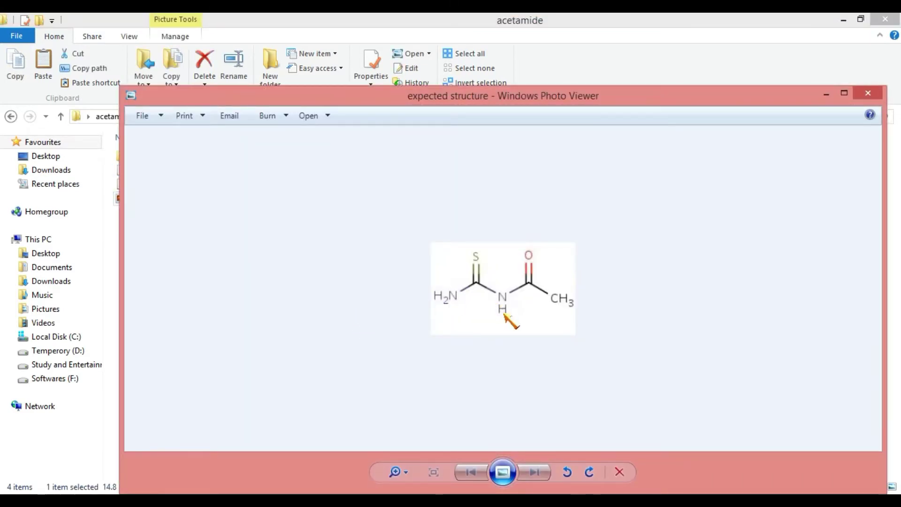
{"action": "scroll", "coordinate": [506, 313], "scroll_direction": "up", "scroll_amount": 3}
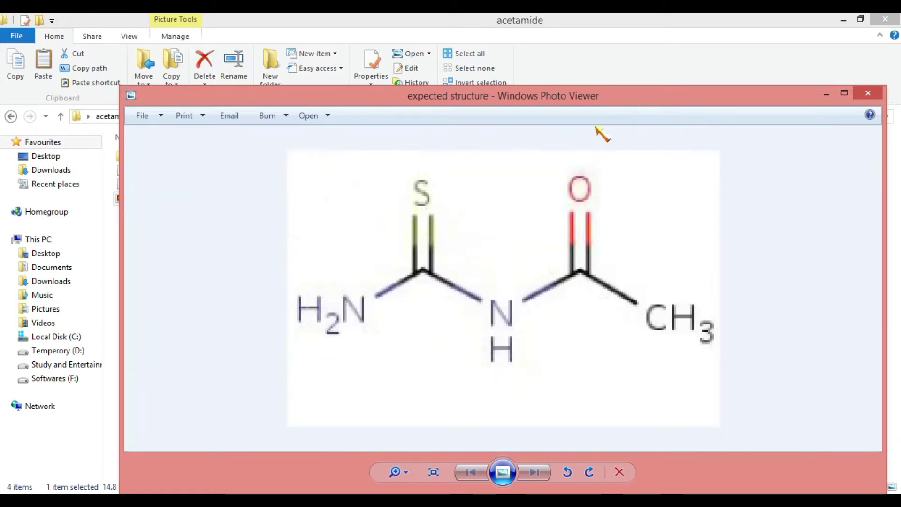
{"action": "left_click_drag", "start_coordinate": [613, 102], "coordinate": [542, 59]}
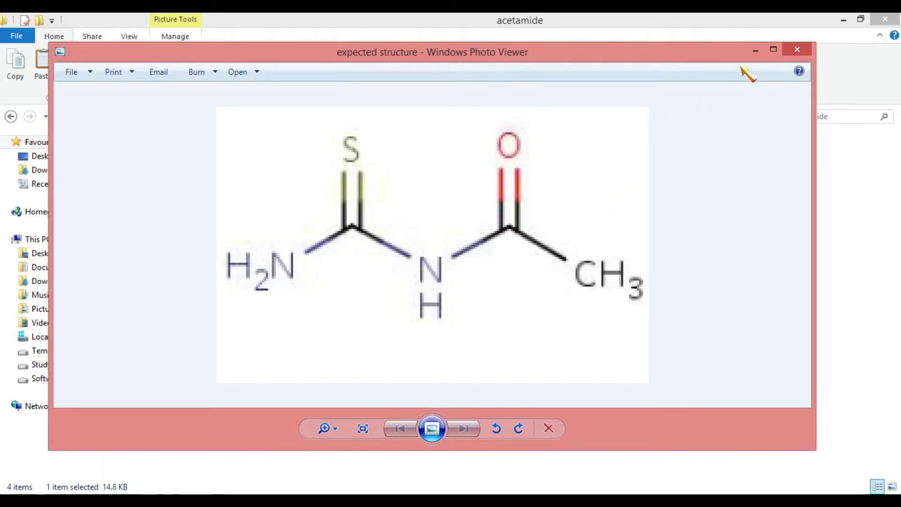
{"action": "left_click", "coordinate": [756, 50]}
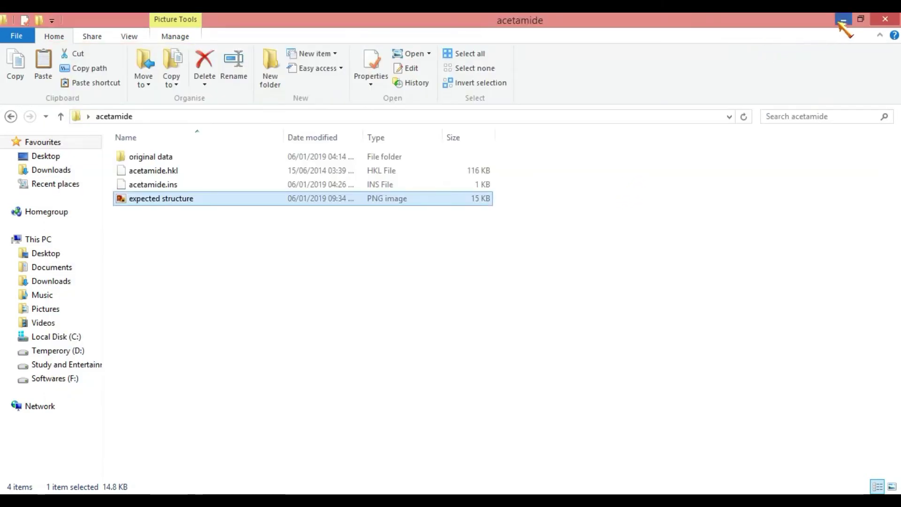
Switch to Olex2 and open acetamide.ins from the acetamide folder.
{"action": "left_click", "coordinate": [842, 21]}
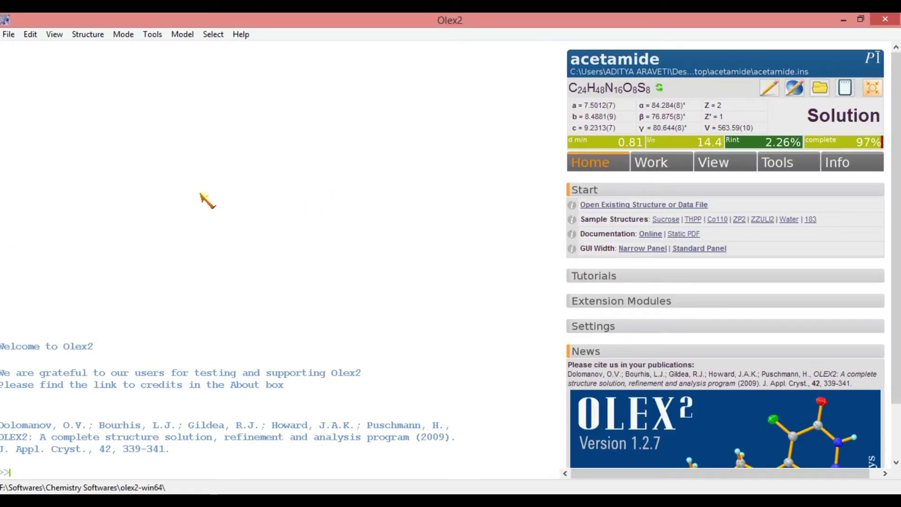
{"action": "left_click", "coordinate": [7, 38]}
{"action": "left_click", "coordinate": [7, 38]}
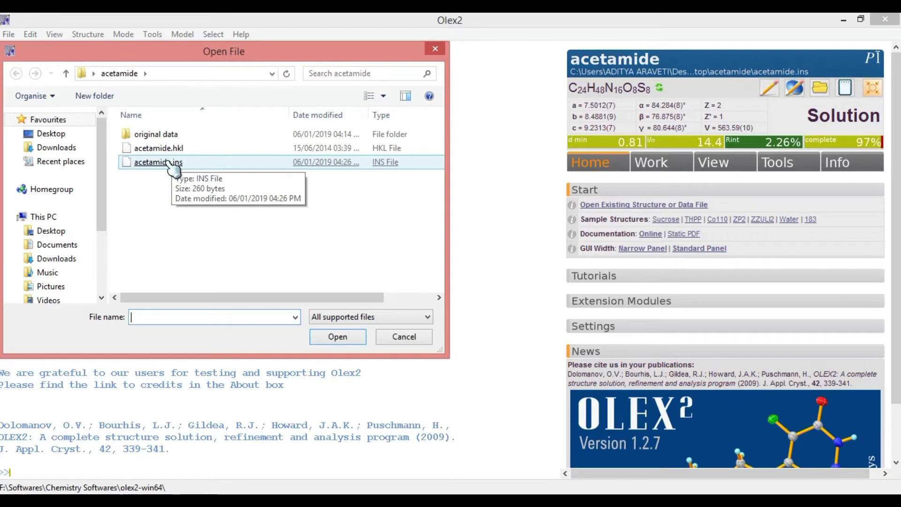
{"action": "double_click", "coordinate": [168, 162]}
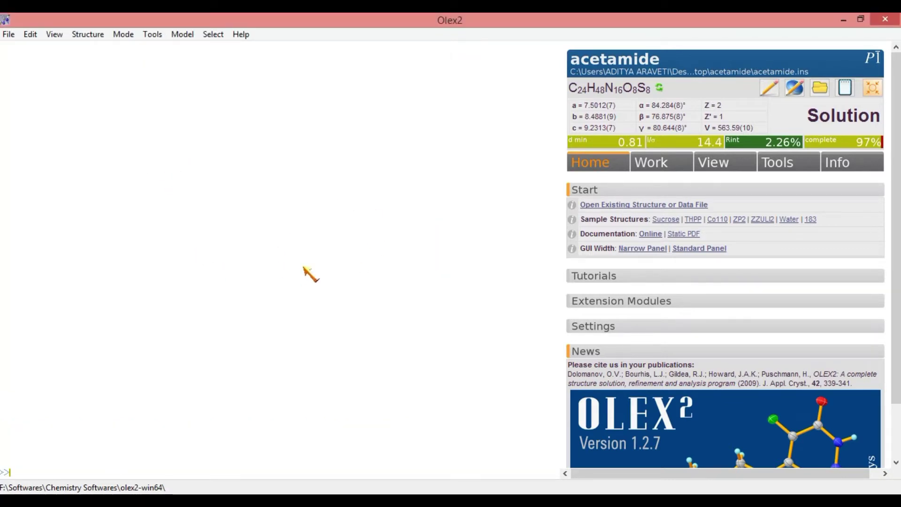
Solve the acetamide structure with the current solution settings and rotate the resulting peaks to reveal the two molecules.
{"action": "left_click", "coordinate": [651, 169]}
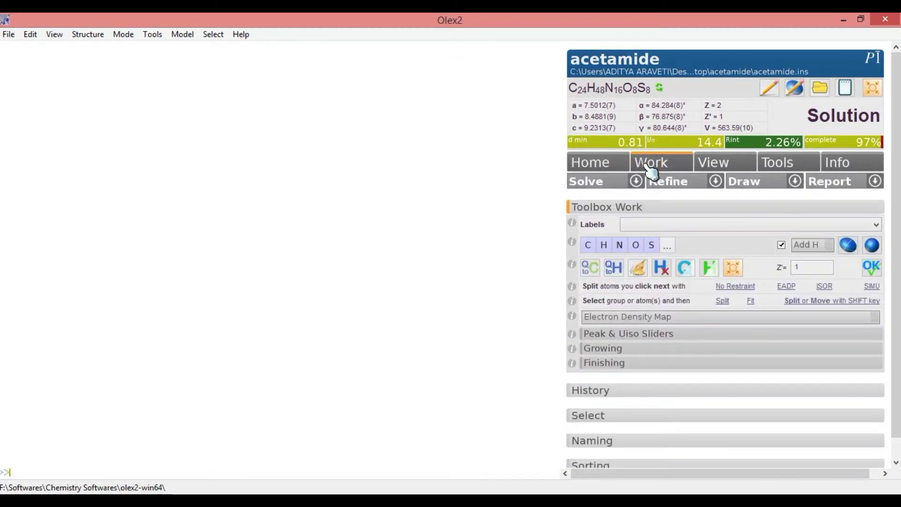
{"action": "left_click", "coordinate": [599, 182]}
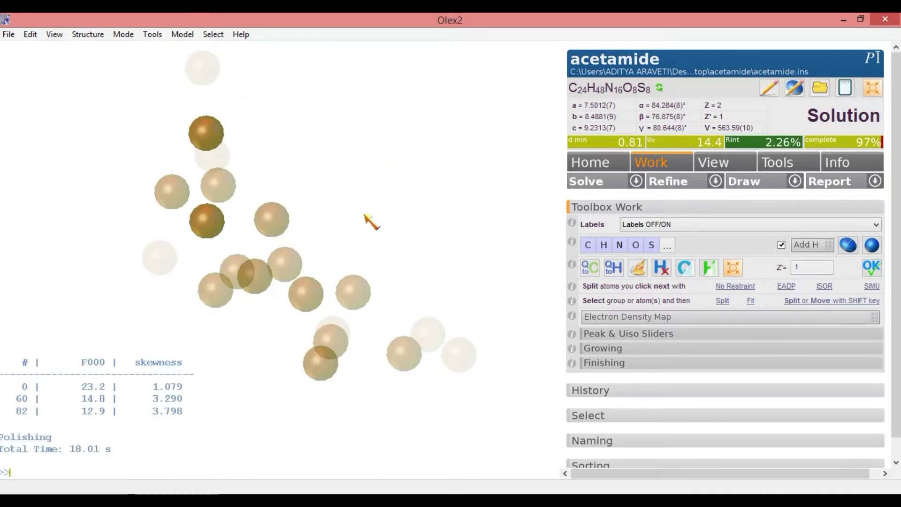
{"action": "left_click_drag", "start_coordinate": [368, 217], "coordinate": [364, 313]}
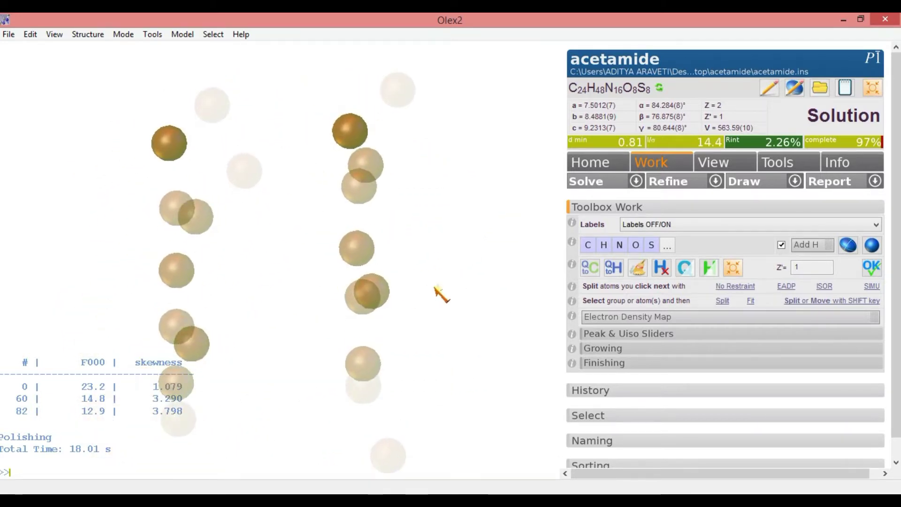
{"action": "left_click_drag", "start_coordinate": [436, 292], "coordinate": [388, 277]}
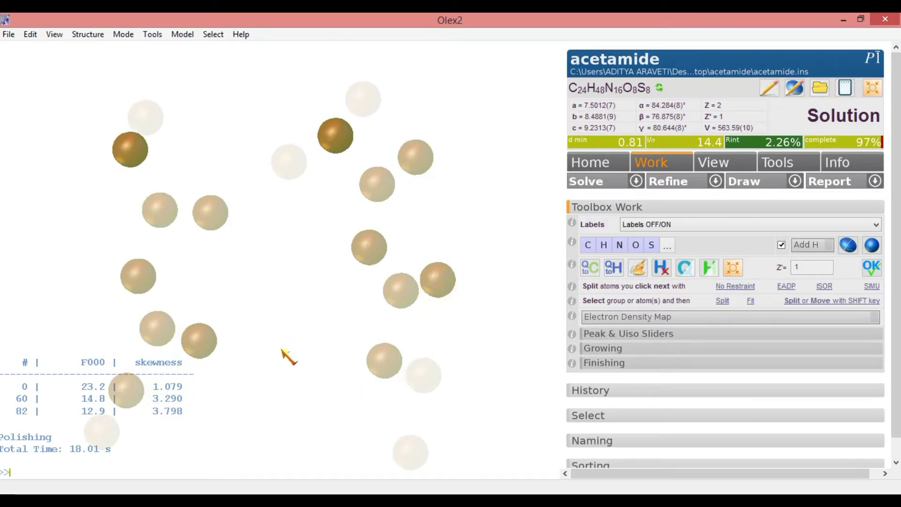
{"action": "left_click_drag", "start_coordinate": [288, 356], "coordinate": [271, 346]}
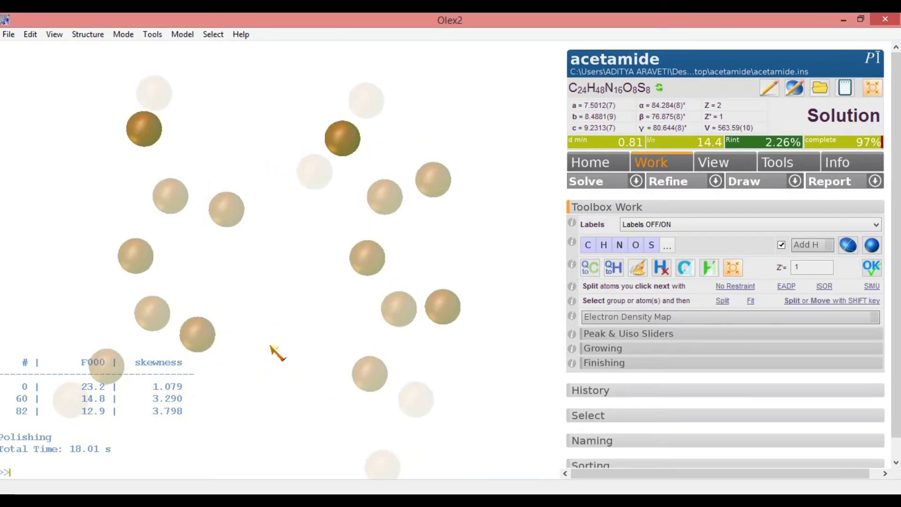
Compare the solved peak arrangement with the expected structure image and rotate the model slightly to check it.
{"action": "left_click", "coordinate": [529, 491]}
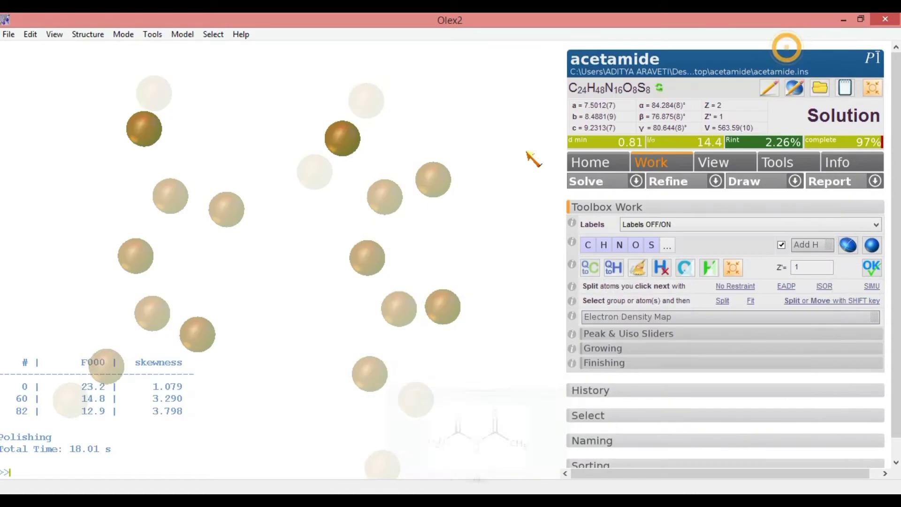
{"action": "left_click", "coordinate": [792, 46]}
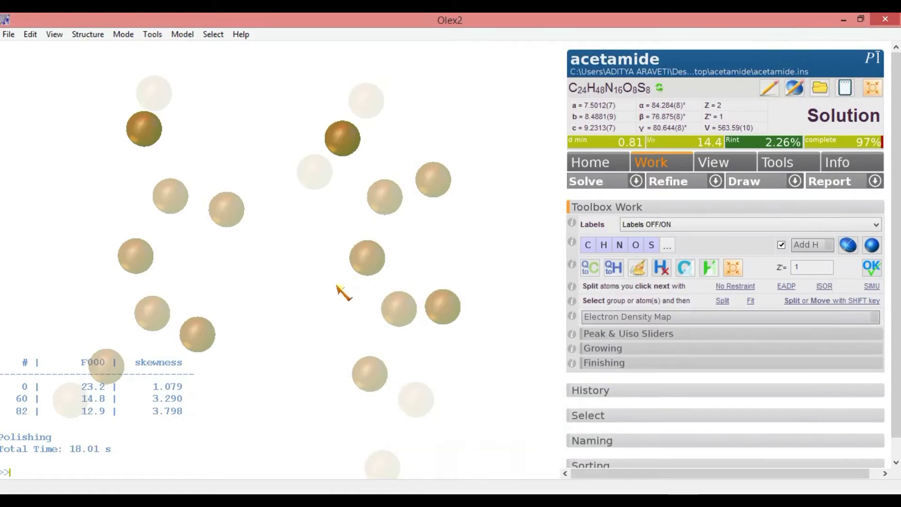
{"action": "mouse_move", "coordinate": [337, 285]}
{"action": "left_mouse_down"}
{"action": "mouse_move", "coordinate": [374, 291]}
{"action": "mouse_move", "coordinate": [308, 279]}
{"action": "mouse_move", "coordinate": [311, 271]}
{"action": "mouse_move", "coordinate": [328, 283]}
{"action": "left_mouse_up"}
{"action": "left_click_drag", "start_coordinate": [271, 308], "coordinate": [335, 279]}
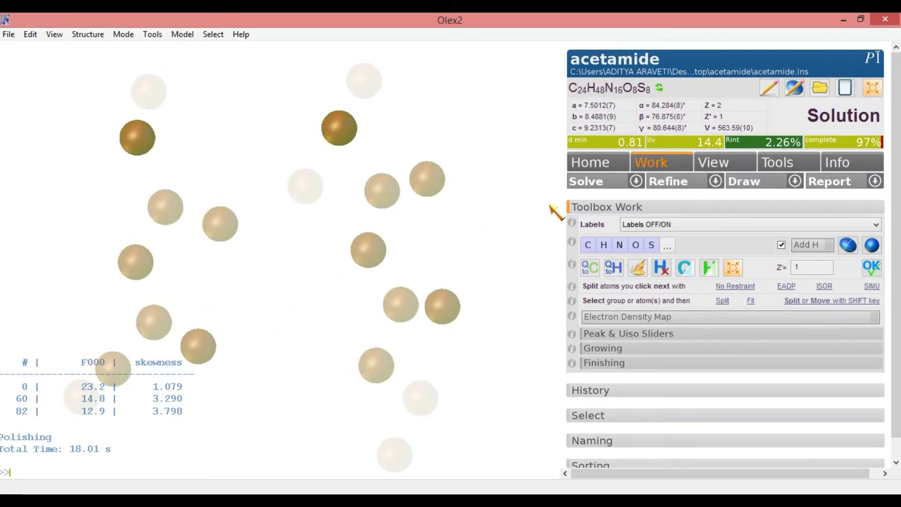
Run the structure solution two more times, rotating each set of peaks to inspect its arrangement.
{"action": "left_click", "coordinate": [586, 182]}
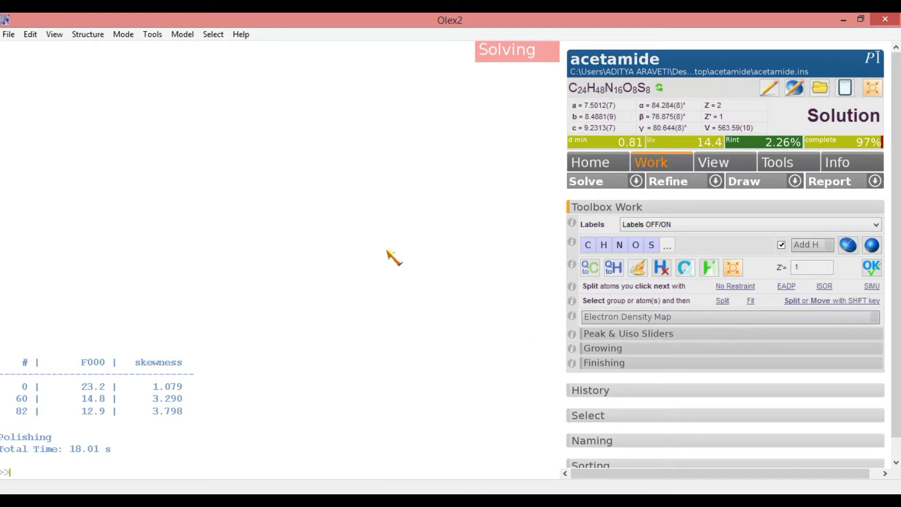
{"action": "left_click_drag", "start_coordinate": [301, 383], "coordinate": [367, 311]}
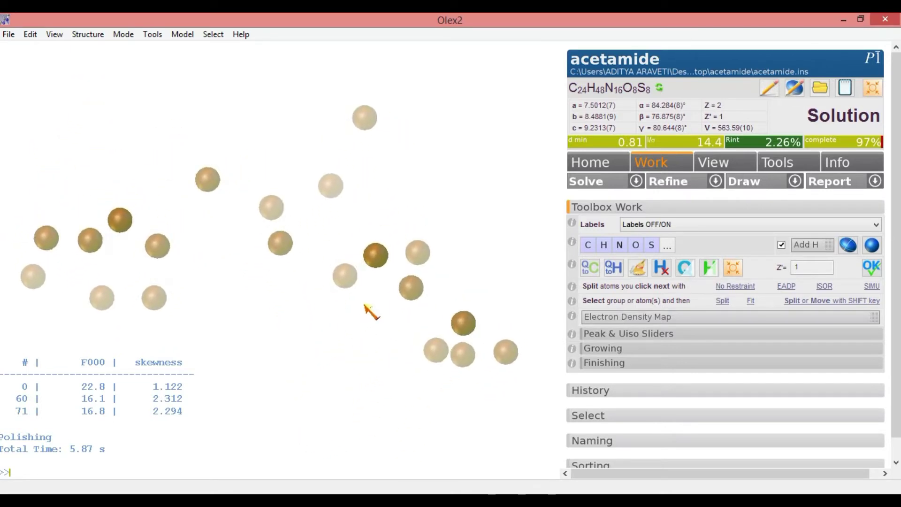
{"action": "left_click", "coordinate": [590, 182]}
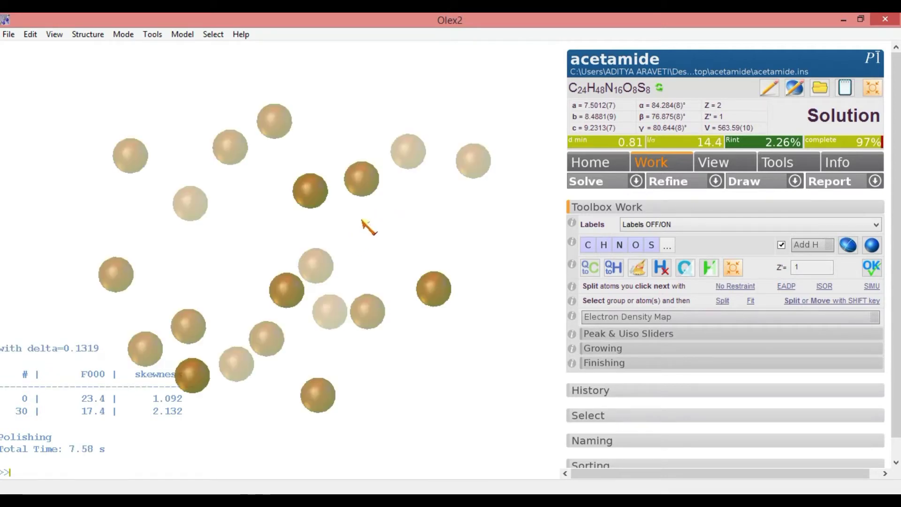
{"action": "mouse_move", "coordinate": [368, 227]}
{"action": "left_mouse_down"}
{"action": "mouse_move", "coordinate": [370, 362]}
{"action": "mouse_move", "coordinate": [315, 383]}
{"action": "mouse_move", "coordinate": [262, 311]}
{"action": "mouse_move", "coordinate": [354, 221]}
{"action": "left_mouse_up"}
{"action": "left_click_drag", "start_coordinate": [405, 266], "coordinate": [510, 199]}
Solve the structure once more, turn both molecules face-on and clear the faint stray peaks from the view.
{"action": "left_click", "coordinate": [590, 183]}
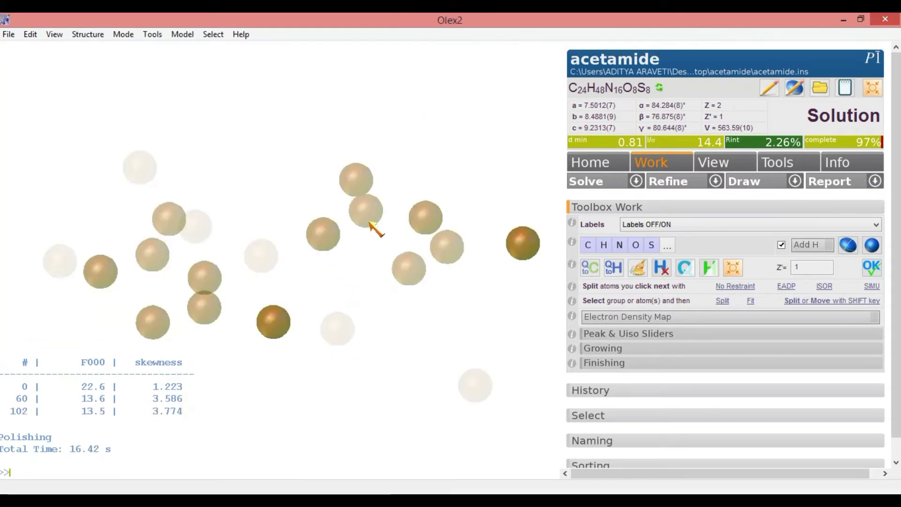
{"action": "left_click_drag", "start_coordinate": [338, 317], "coordinate": [380, 390]}
{"action": "left_click_drag", "start_coordinate": [485, 121], "coordinate": [416, 175]}
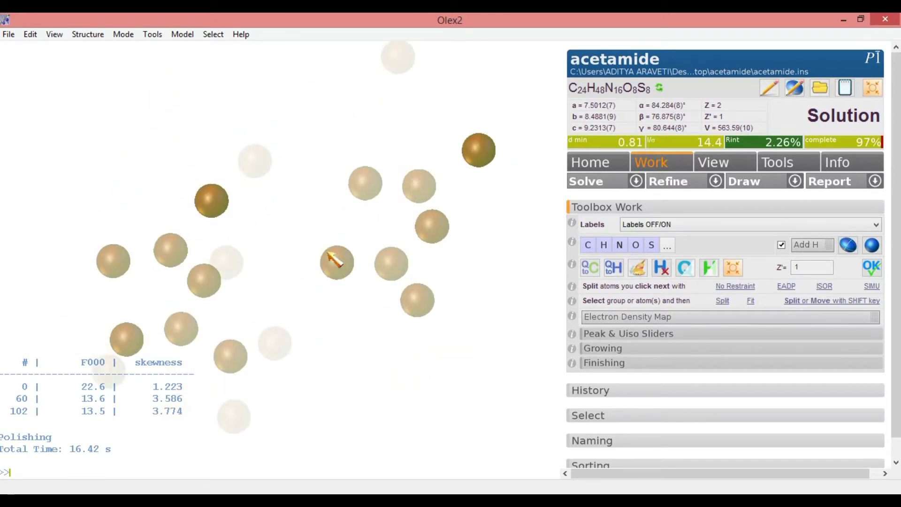
{"action": "left_click_drag", "start_coordinate": [335, 260], "coordinate": [311, 184]}
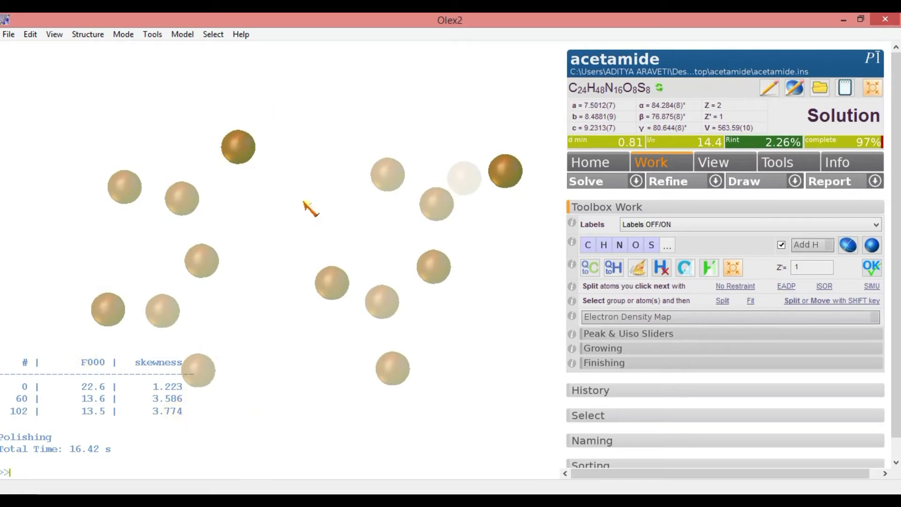
{"action": "mouse_move", "coordinate": [311, 207]}
{"action": "left_mouse_down"}
{"action": "mouse_move", "coordinate": [308, 235]}
{"action": "mouse_move", "coordinate": [316, 195]}
{"action": "mouse_move", "coordinate": [322, 227]}
{"action": "mouse_move", "coordinate": [317, 197]}
{"action": "left_mouse_up"}
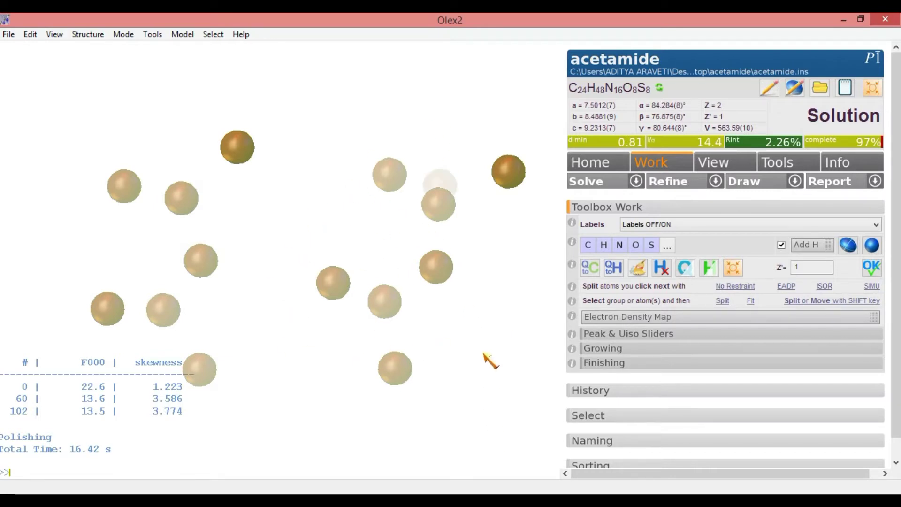
Bring up the expected structure image in Windows Photo Viewer, compare its atom positions with the solved peaks, and put it away.
{"action": "left_click", "coordinate": [498, 488]}
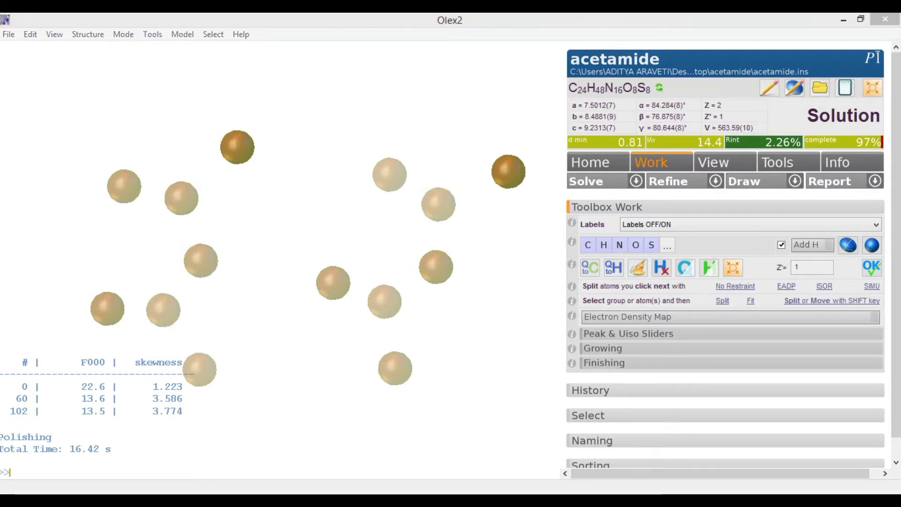
{"action": "left_click_drag", "start_coordinate": [290, 56], "coordinate": [618, 73]}
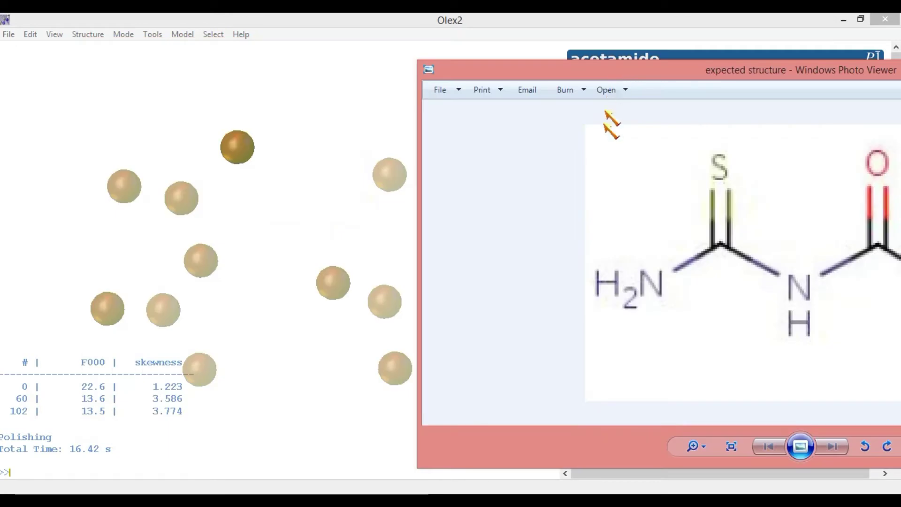
{"action": "left_click_drag", "start_coordinate": [677, 76], "coordinate": [520, 71]}
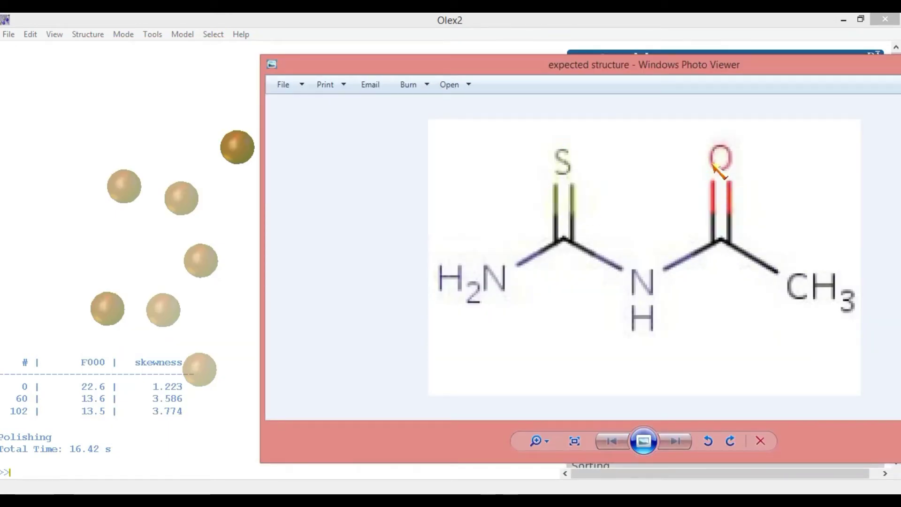
{"action": "left_click_drag", "start_coordinate": [750, 75], "coordinate": [646, 89]}
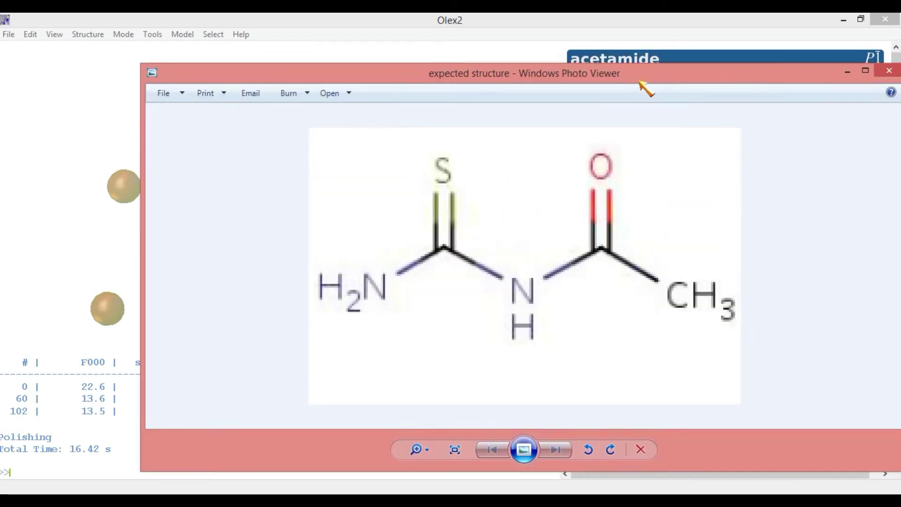
{"action": "left_click", "coordinate": [844, 72]}
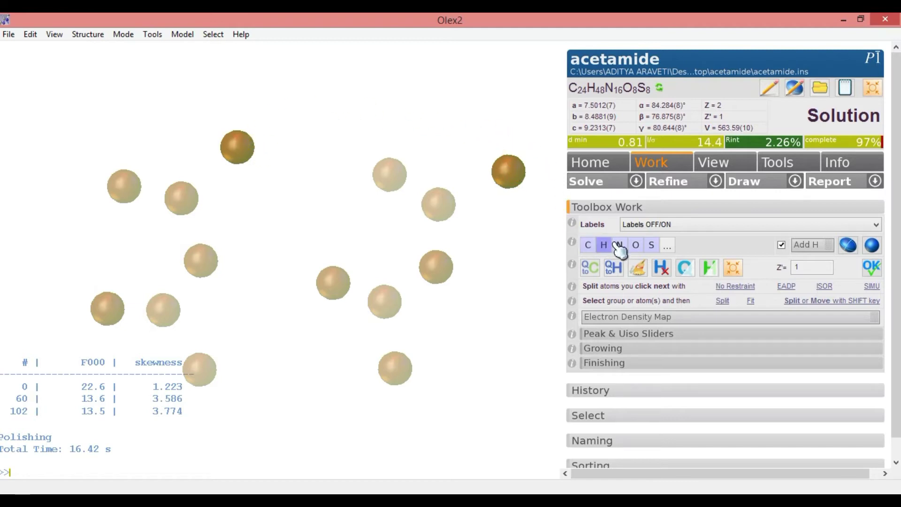
Assign sulfur to the darkest peak in each of the two molecules, including Q1, and tilt the model to check the labels.
{"action": "left_click", "coordinate": [651, 244]}
{"action": "left_click", "coordinate": [237, 146]}
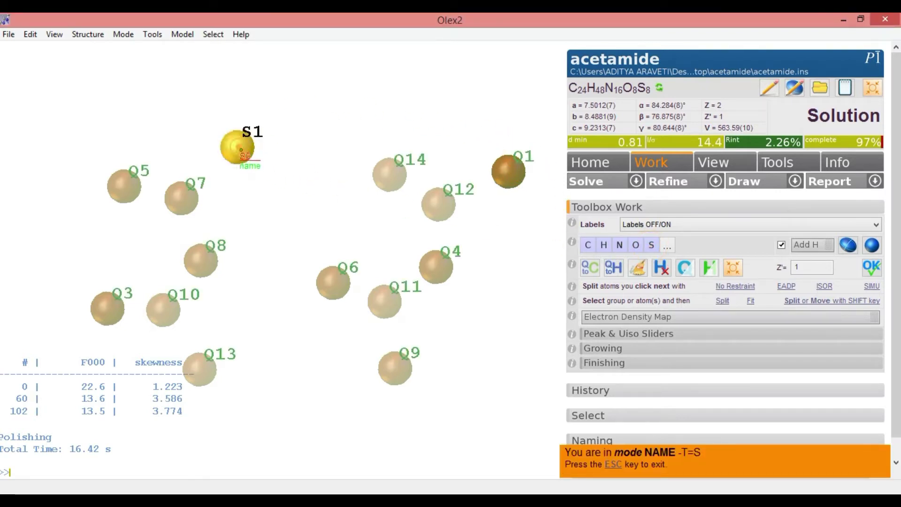
{"action": "left_click", "coordinate": [508, 172]}
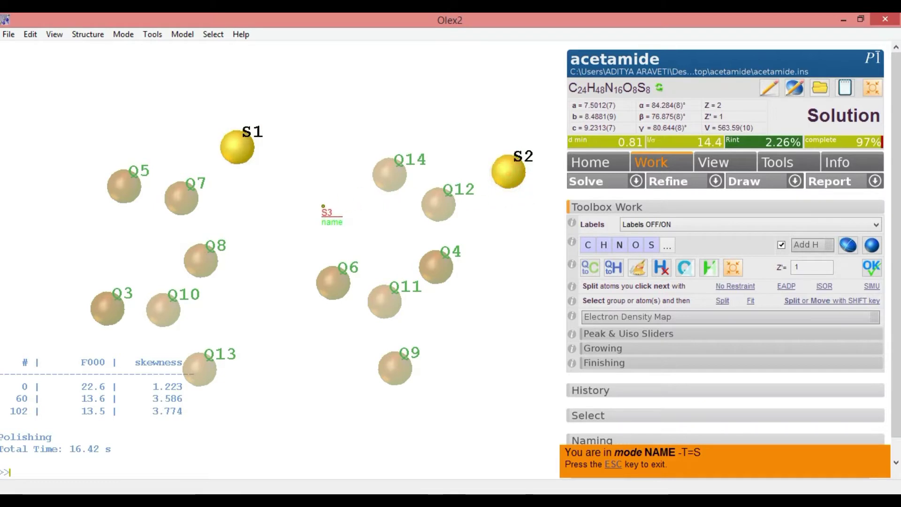
{"action": "mouse_move", "coordinate": [326, 207]}
{"action": "left_mouse_down"}
{"action": "mouse_move", "coordinate": [343, 167]}
{"action": "mouse_move", "coordinate": [321, 199]}
{"action": "mouse_move", "coordinate": [322, 224]}
{"action": "mouse_move", "coordinate": [330, 224]}
{"action": "left_mouse_up"}
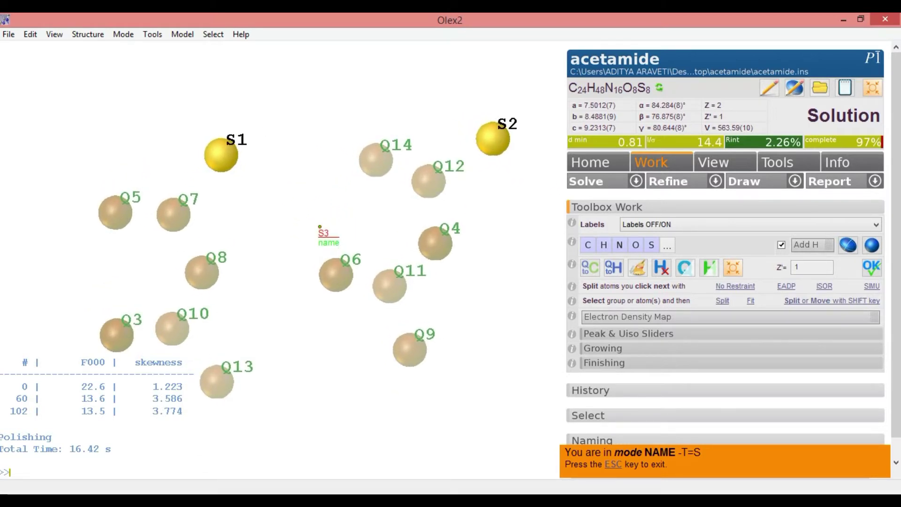
{"action": "mouse_move", "coordinate": [305, 213]}
{"action": "left_mouse_down"}
{"action": "mouse_move", "coordinate": [322, 207]}
{"action": "mouse_move", "coordinate": [311, 201]}
{"action": "left_mouse_up"}
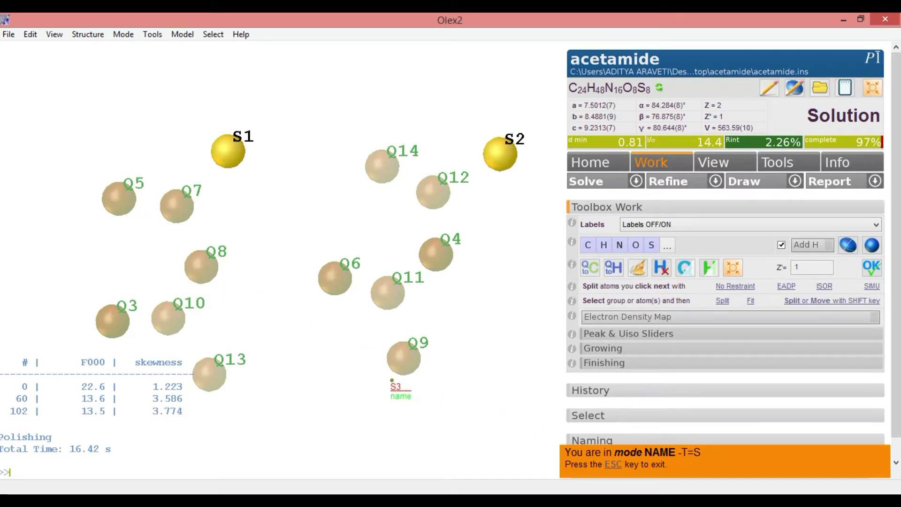
Assign nitrogen to peaks Q5 and Q8 in the first molecule and Q14 and Q4 in the second.
{"action": "left_click", "coordinate": [619, 246]}
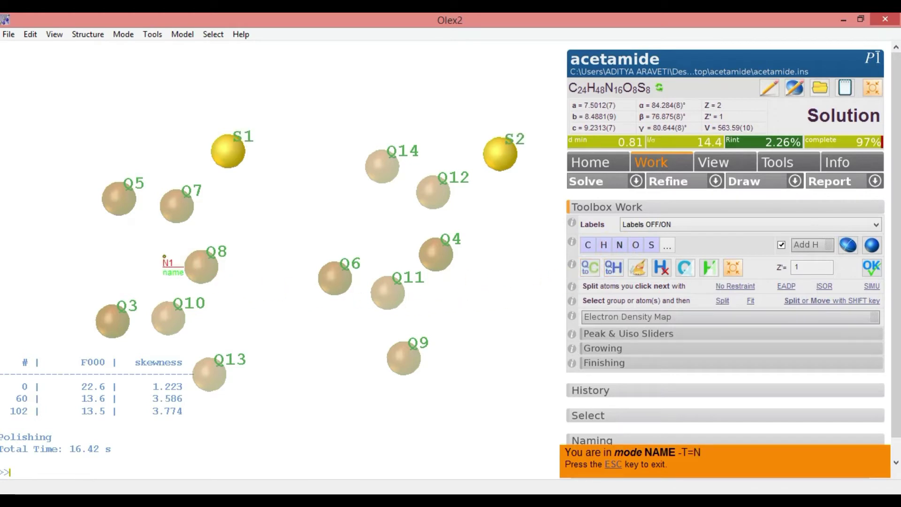
{"action": "left_click", "coordinate": [119, 205]}
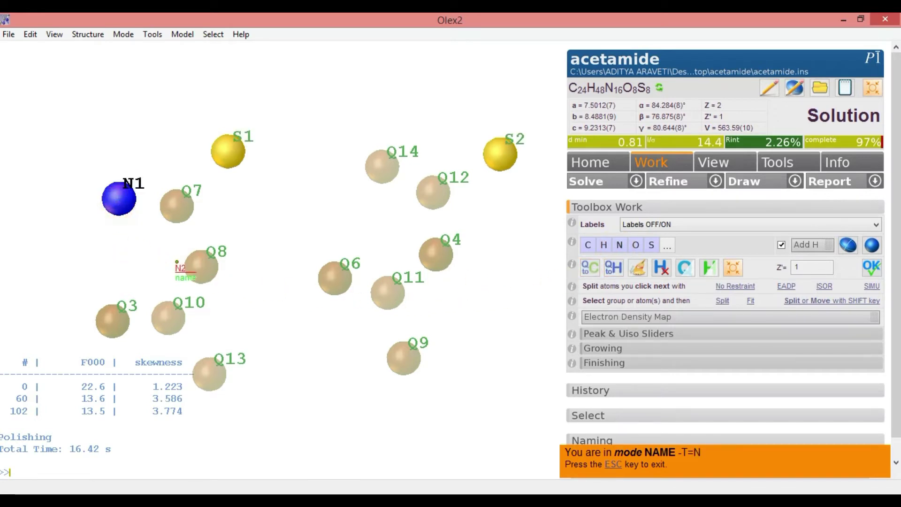
{"action": "left_click", "coordinate": [196, 266]}
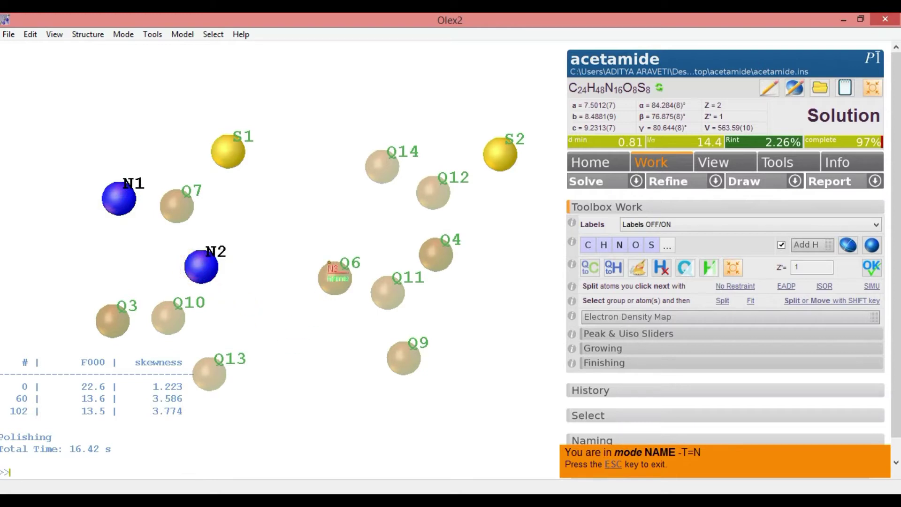
{"action": "left_click", "coordinate": [379, 170]}
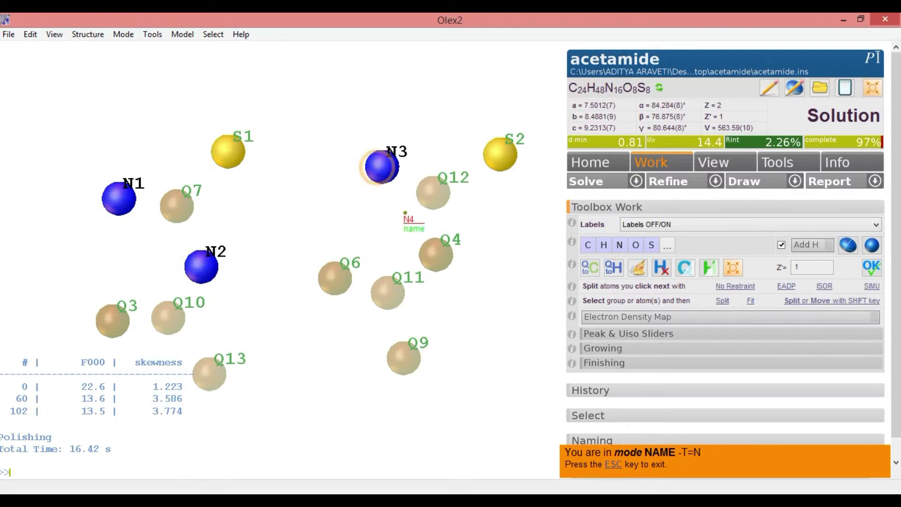
{"action": "left_click", "coordinate": [431, 257]}
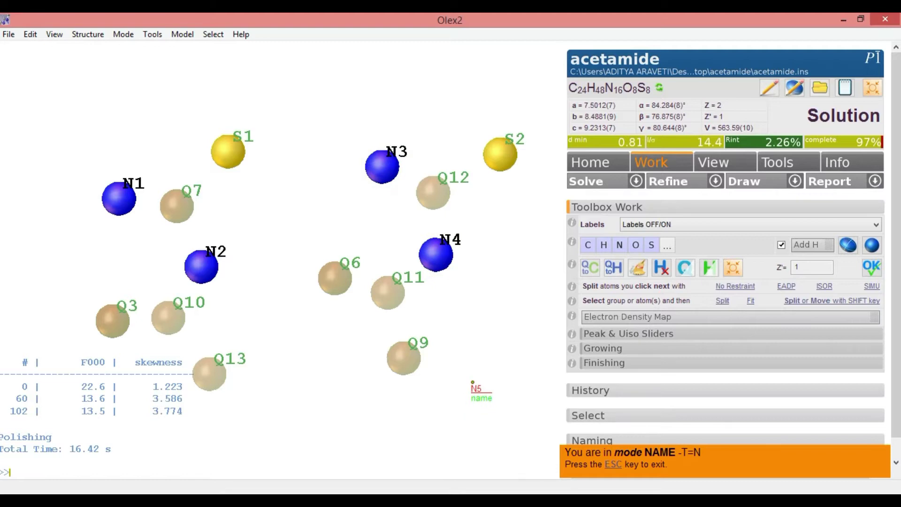
Place the expected structure image beside the model in Windows Photo Viewer and compare it with peak Q3 to locate the oxygen.
{"action": "key", "text": "alt+Tab"}
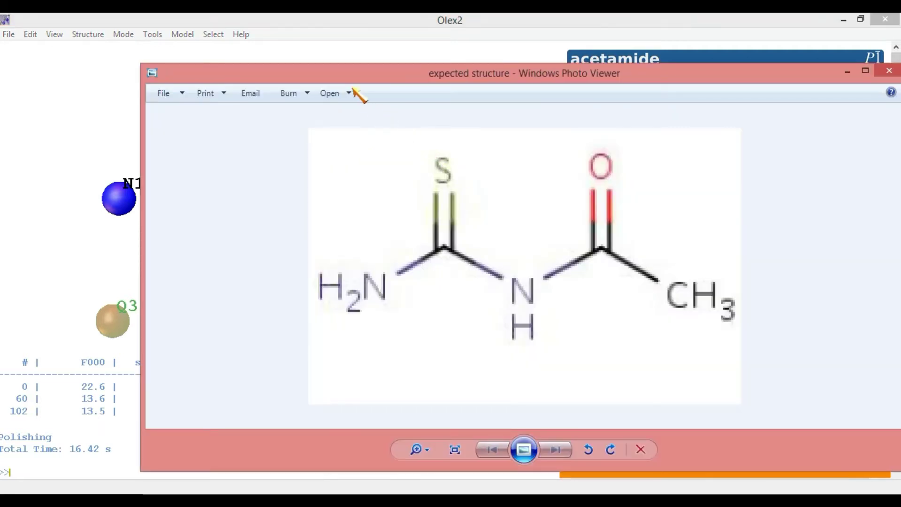
{"action": "left_click_drag", "start_coordinate": [362, 77], "coordinate": [711, 77]}
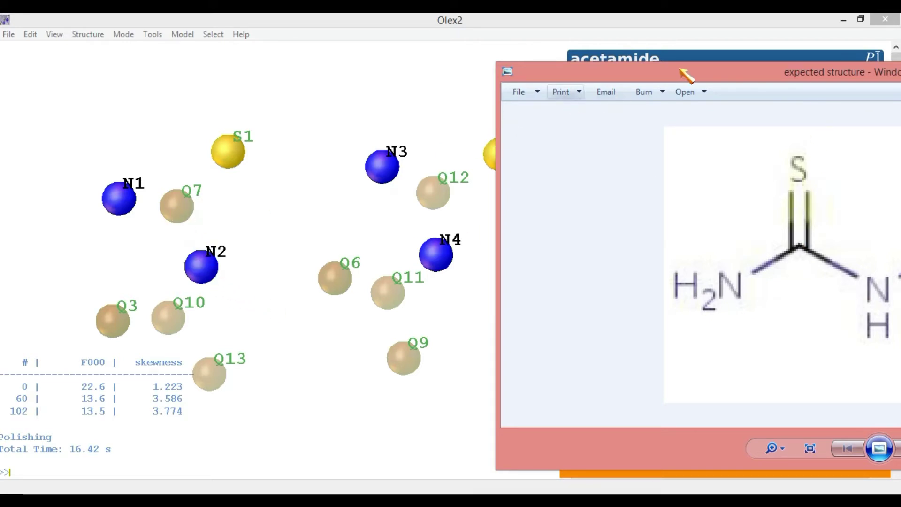
{"action": "left_click_drag", "start_coordinate": [721, 72], "coordinate": [531, 82]}
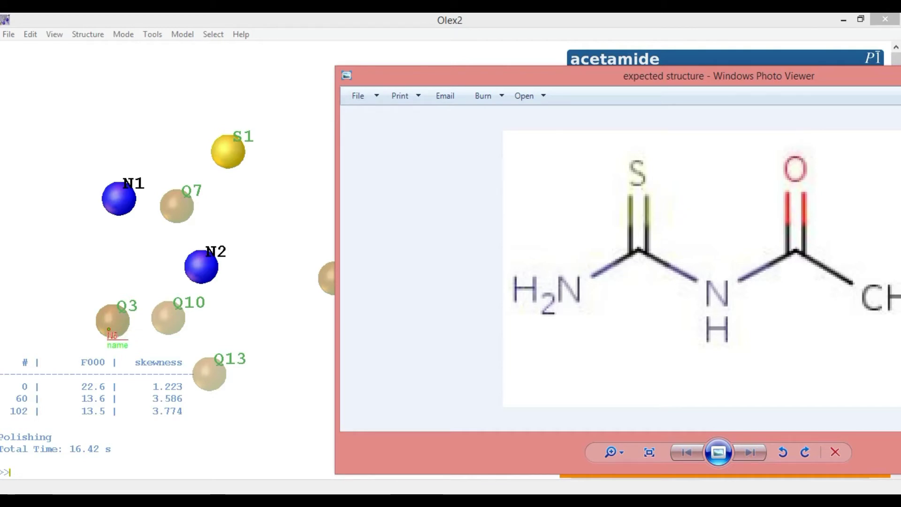
{"action": "mouse_move", "coordinate": [109, 330]}
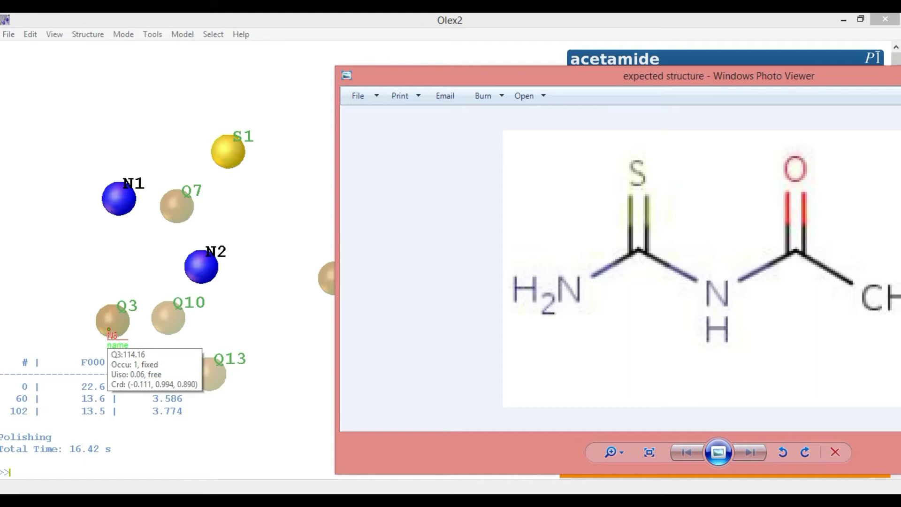
{"action": "left_click_drag", "start_coordinate": [631, 83], "coordinate": [537, 93]}
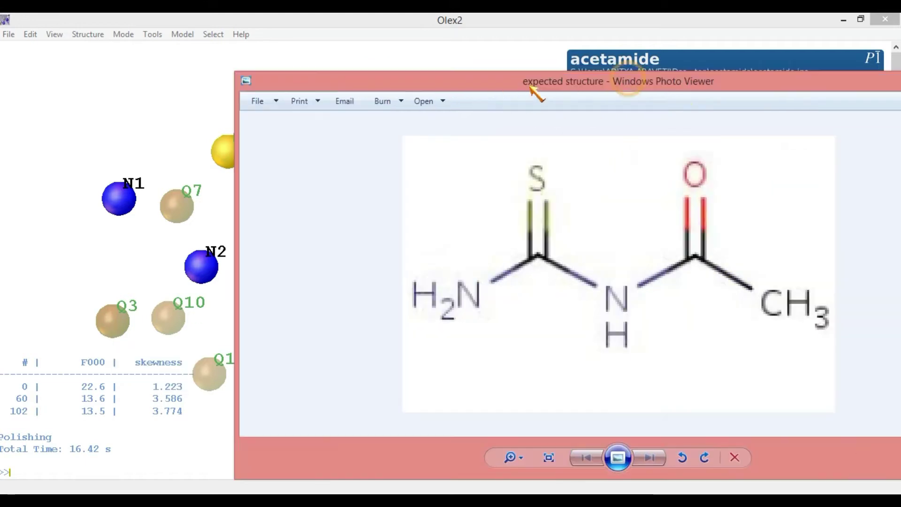
{"action": "double_click", "coordinate": [794, 84]}
{"action": "left_click", "coordinate": [770, 73]}
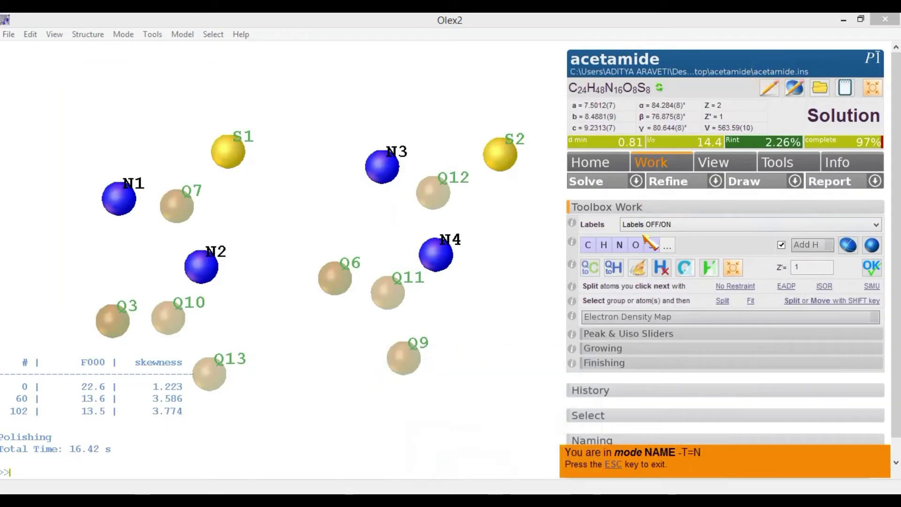
Assign oxygen to peak Q3 in the first molecule and Q6 in the second.
{"action": "left_click", "coordinate": [637, 244]}
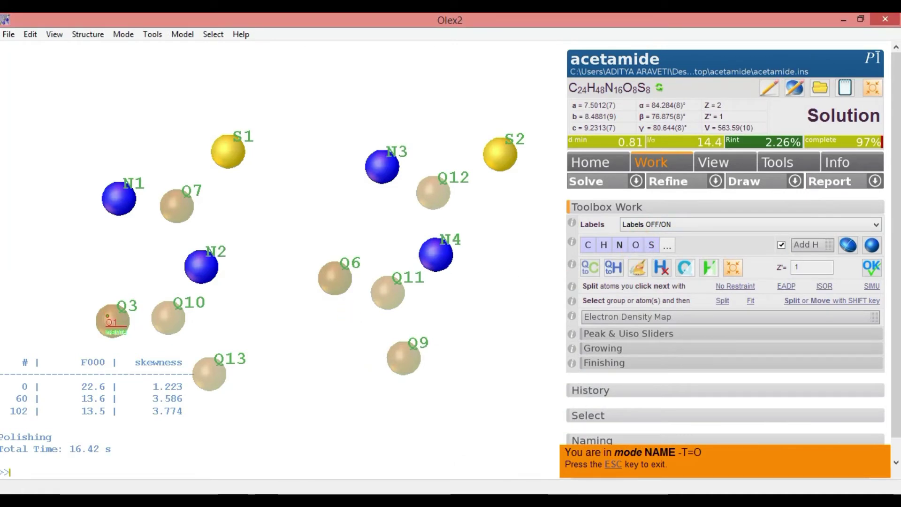
{"action": "left_click", "coordinate": [109, 317]}
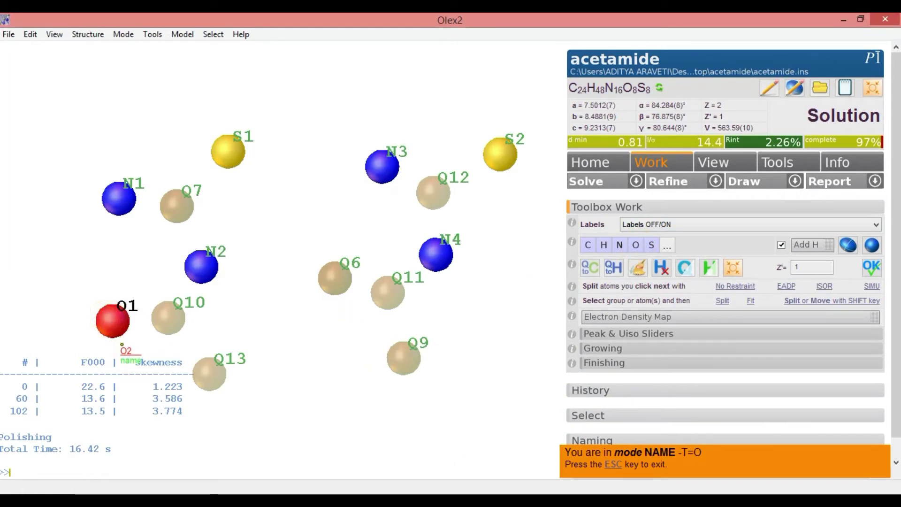
{"action": "left_click", "coordinate": [335, 278]}
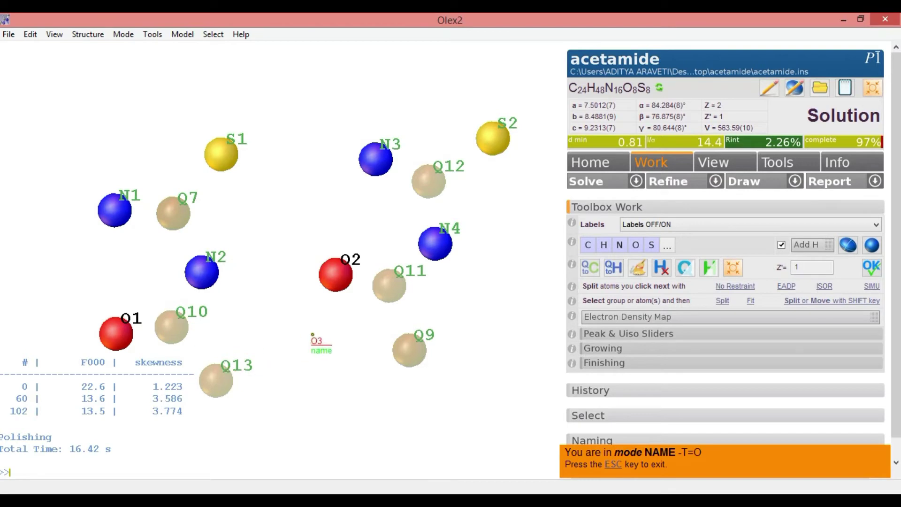
Check the carbon positions in the expected structure image, then assign carbon to peaks Q7, Q10, Q13, Q12, Q11 and Q9.
{"action": "key", "text": "alt+Tab"}
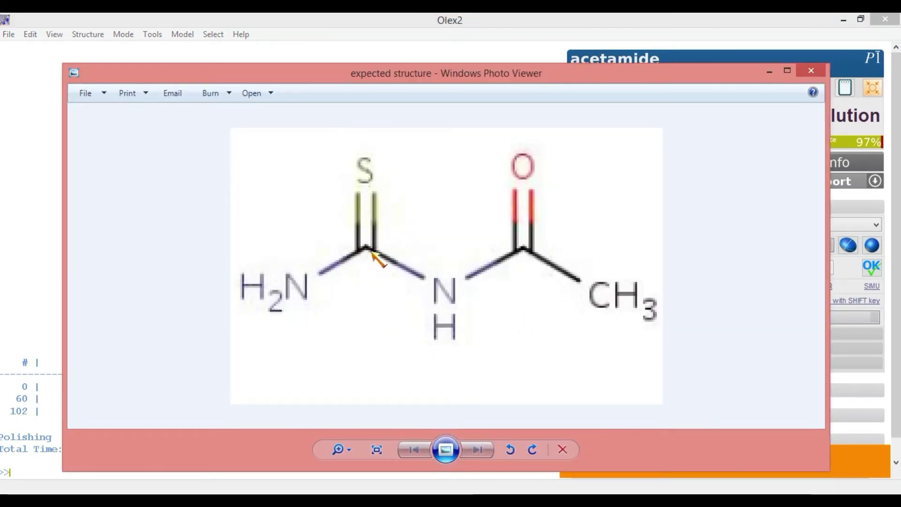
{"action": "left_click", "coordinate": [769, 71]}
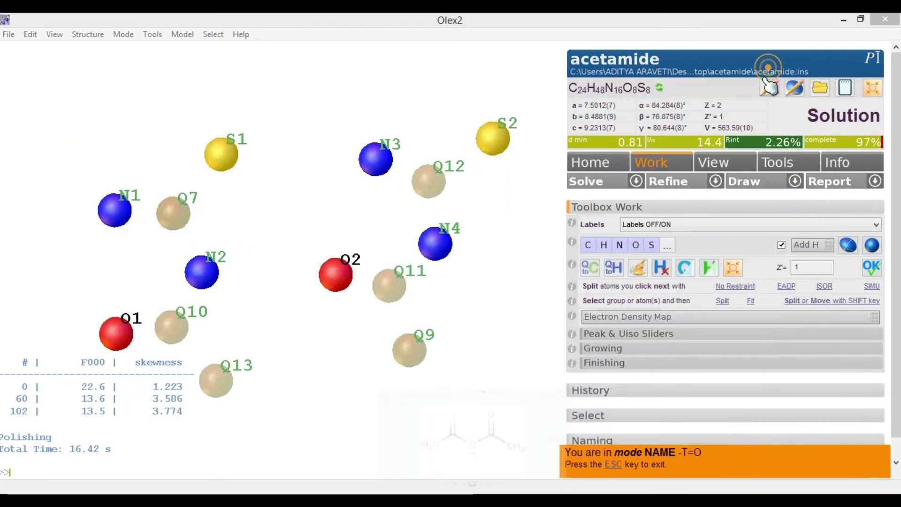
{"action": "left_click", "coordinate": [588, 245]}
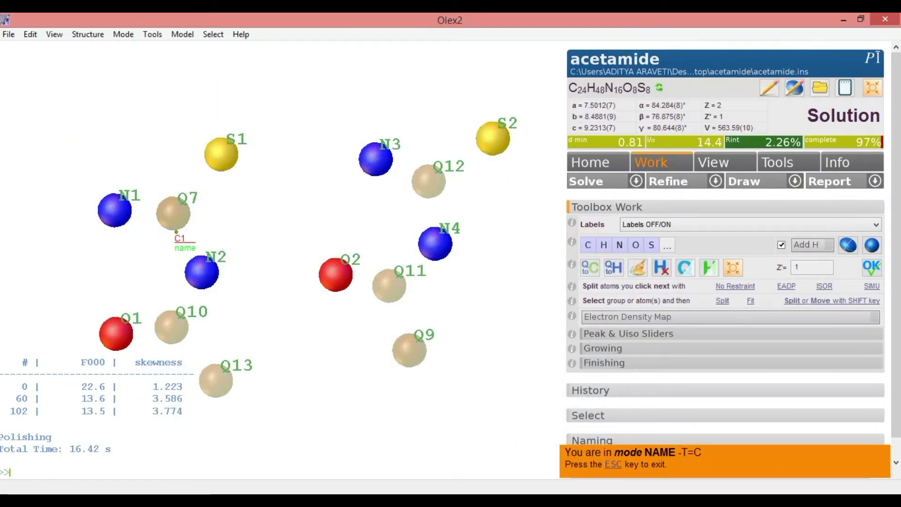
{"action": "left_click", "coordinate": [170, 219]}
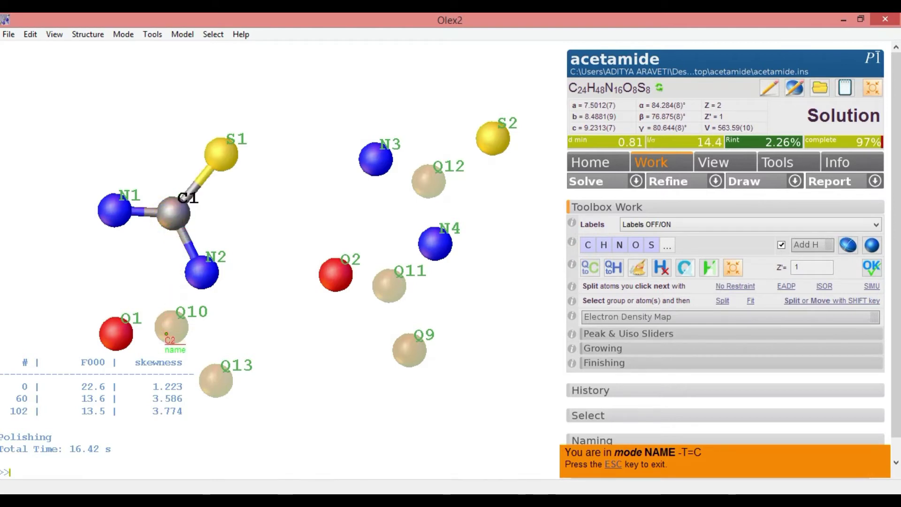
{"action": "left_click", "coordinate": [172, 329]}
{"action": "left_click", "coordinate": [215, 383]}
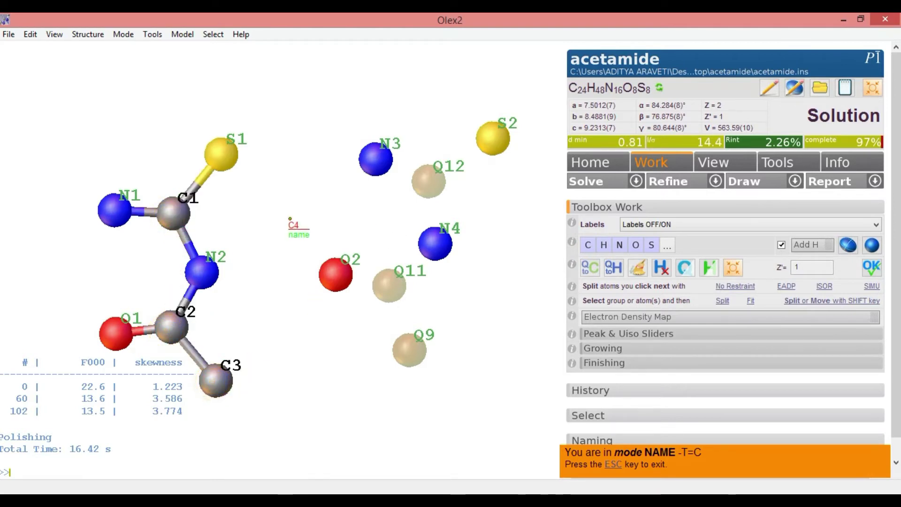
{"action": "left_click", "coordinate": [419, 197]}
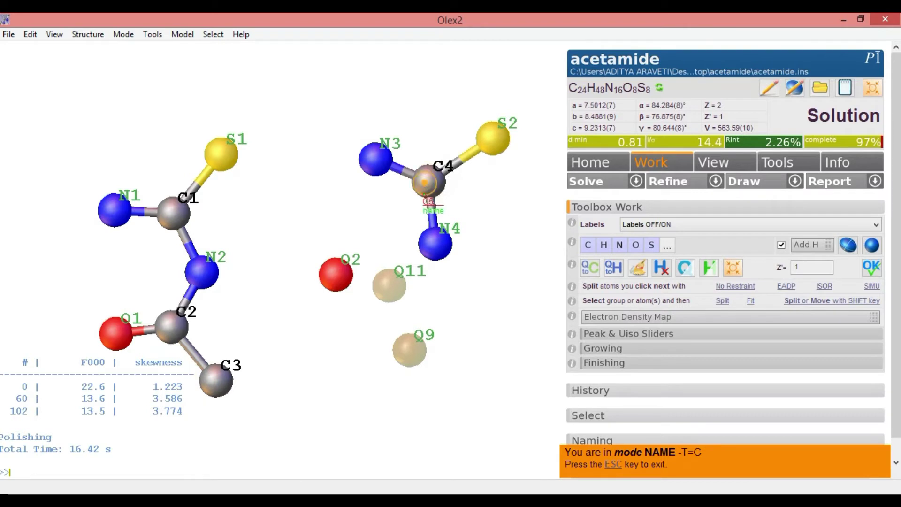
{"action": "left_click", "coordinate": [387, 287]}
{"action": "left_click", "coordinate": [401, 340]}
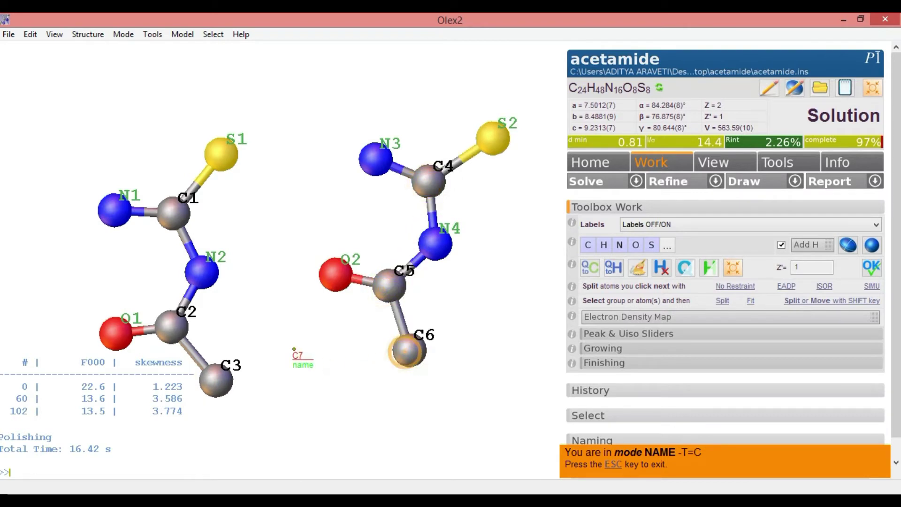
Refine the fully assigned model and rotate it slightly to inspect the residual peaks near the sulfur atoms.
{"action": "mouse_move", "coordinate": [249, 302]}
{"action": "left_mouse_down"}
{"action": "mouse_move", "coordinate": [291, 306]}
{"action": "mouse_move", "coordinate": [243, 301]}
{"action": "mouse_move", "coordinate": [253, 274]}
{"action": "mouse_move", "coordinate": [255, 310]}
{"action": "left_mouse_up"}
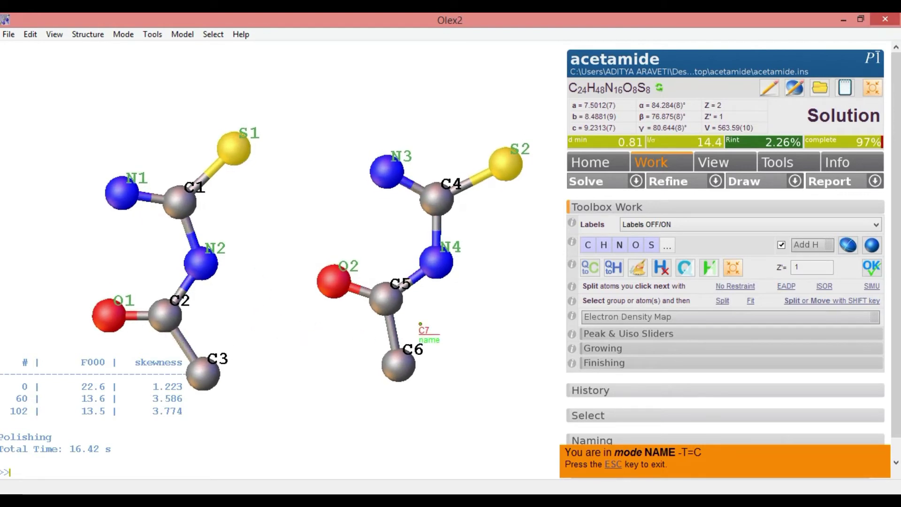
{"action": "left_click", "coordinate": [672, 185]}
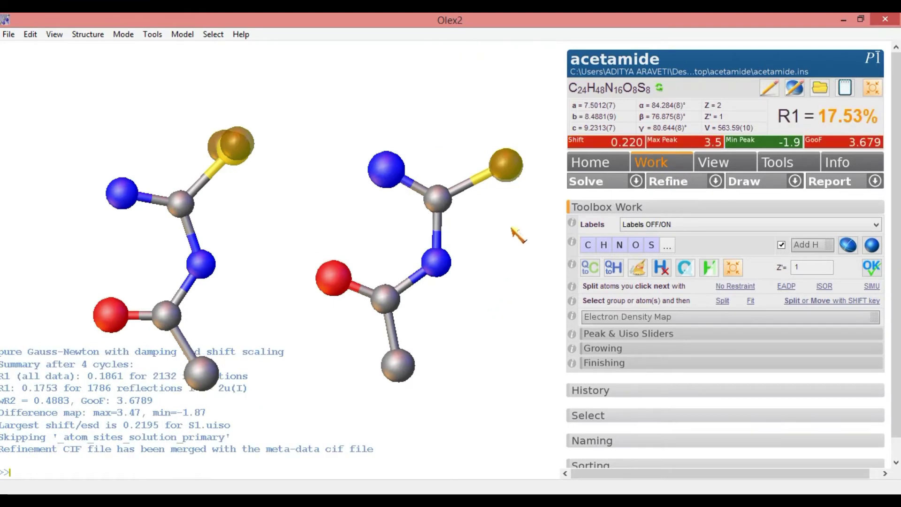
{"action": "left_click_drag", "start_coordinate": [511, 228], "coordinate": [475, 202]}
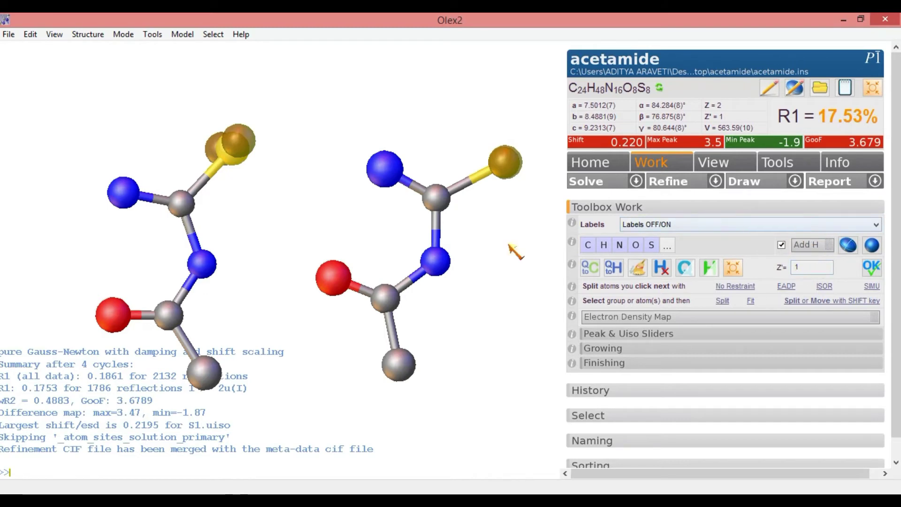
Refine the atoms anisotropically and add the hydrogen atoms to both molecules.
{"action": "left_click", "coordinate": [849, 246]}
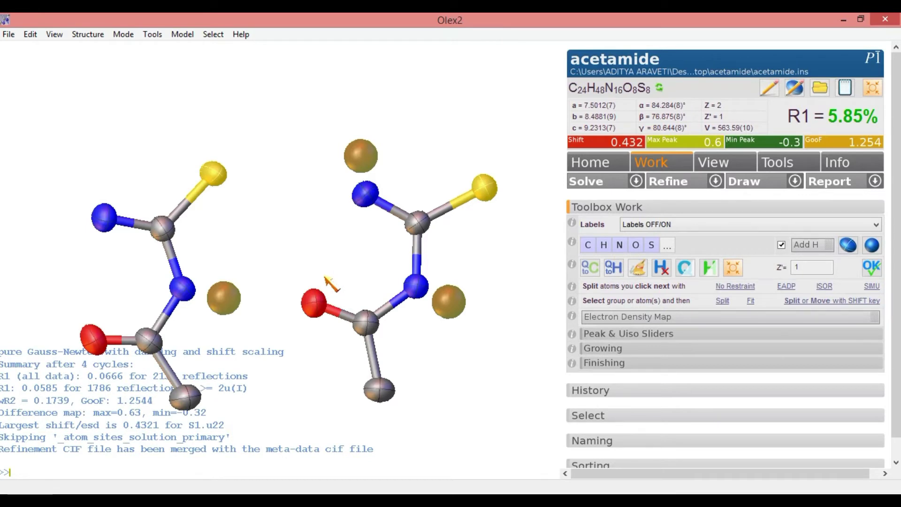
{"action": "left_click", "coordinate": [809, 248]}
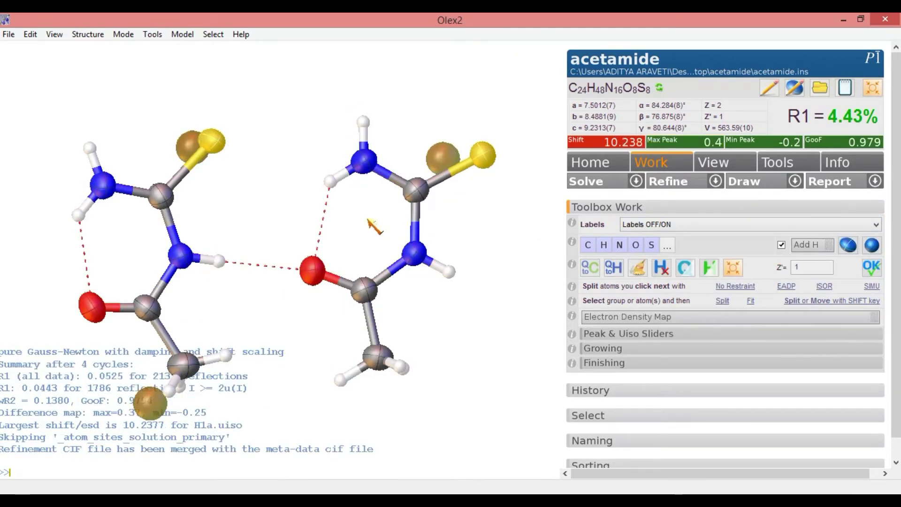
Hide the residual peaks, examine both molecules from several angles and check the R1 value.
{"action": "left_click_drag", "start_coordinate": [367, 219], "coordinate": [357, 211]}
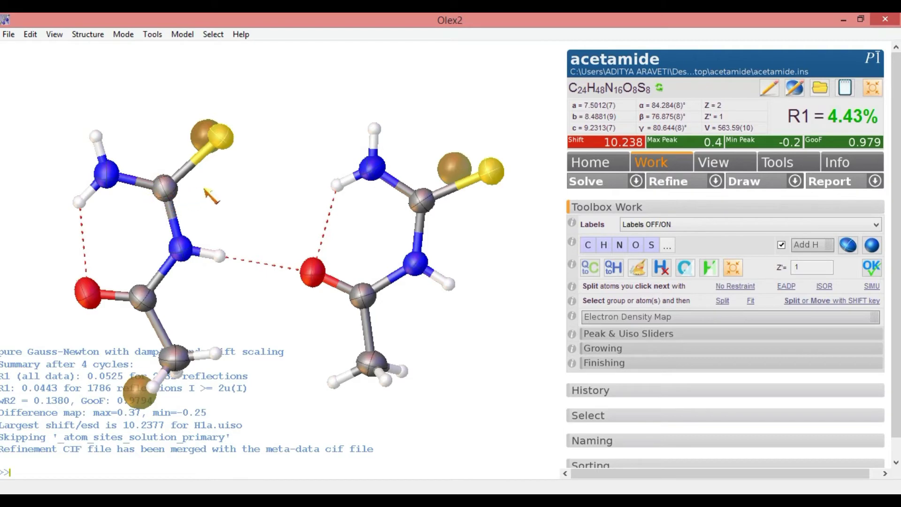
{"action": "left_click_drag", "start_coordinate": [205, 190], "coordinate": [269, 207]}
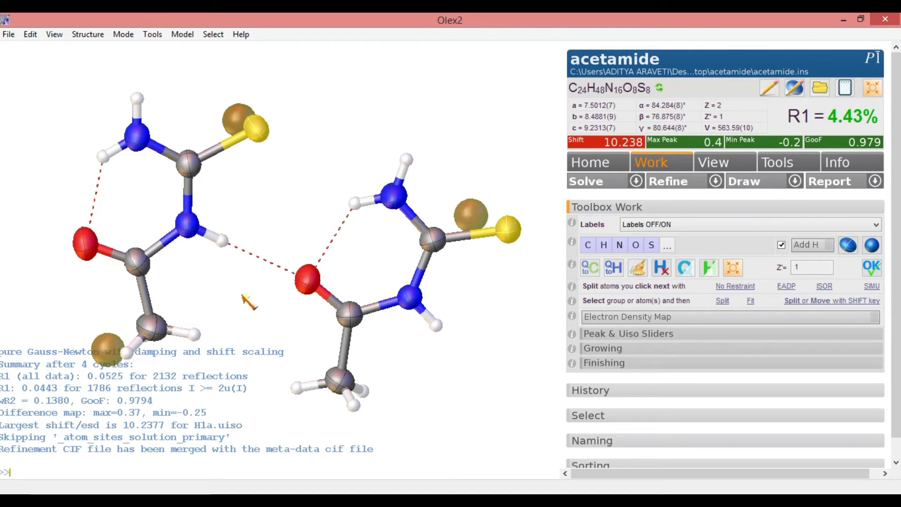
{"action": "left_click_drag", "start_coordinate": [245, 296], "coordinate": [243, 293]}
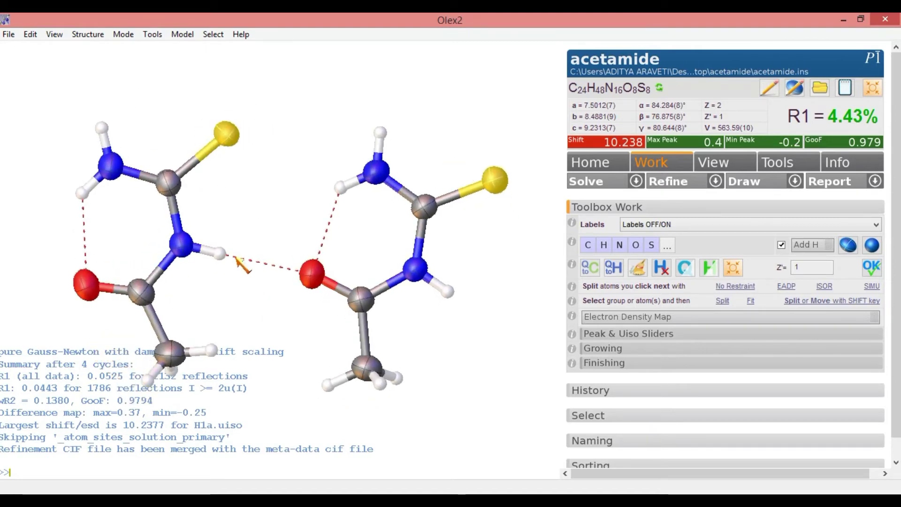
{"action": "left_click_drag", "start_coordinate": [277, 176], "coordinate": [260, 370]}
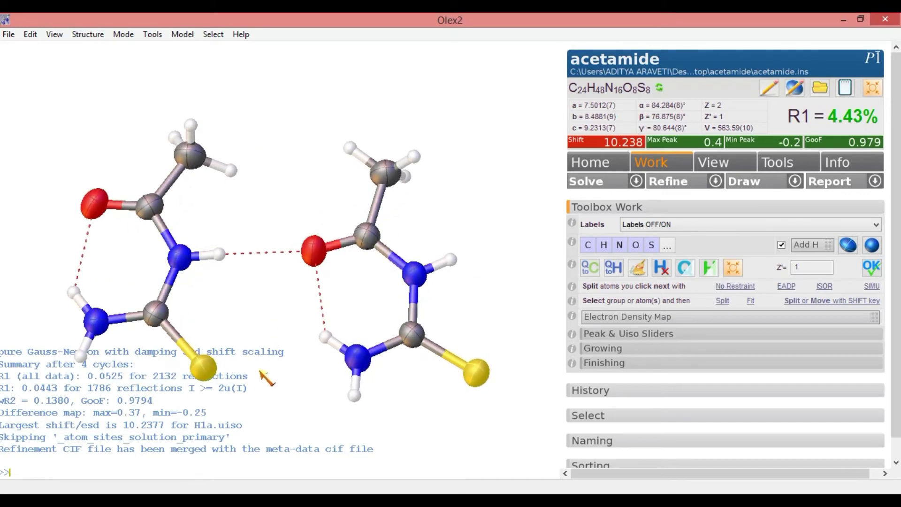
{"action": "left_click_drag", "start_coordinate": [278, 197], "coordinate": [275, 195]}
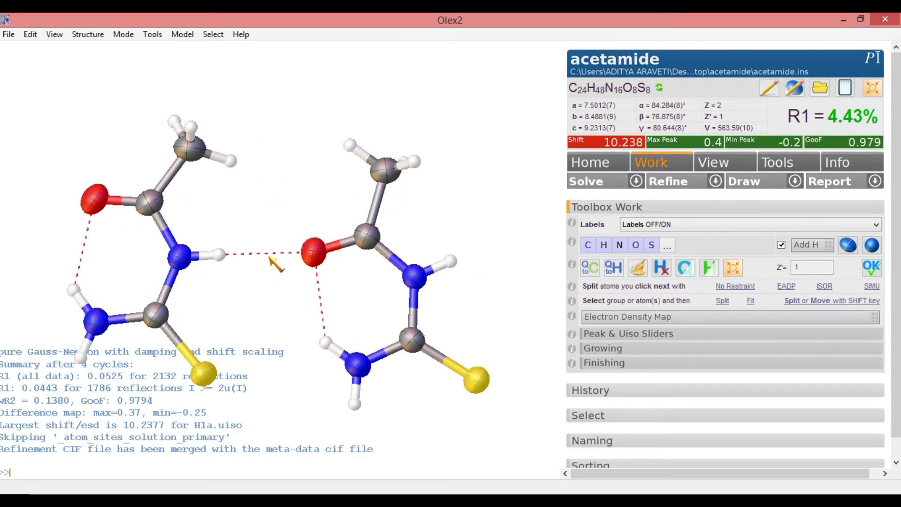
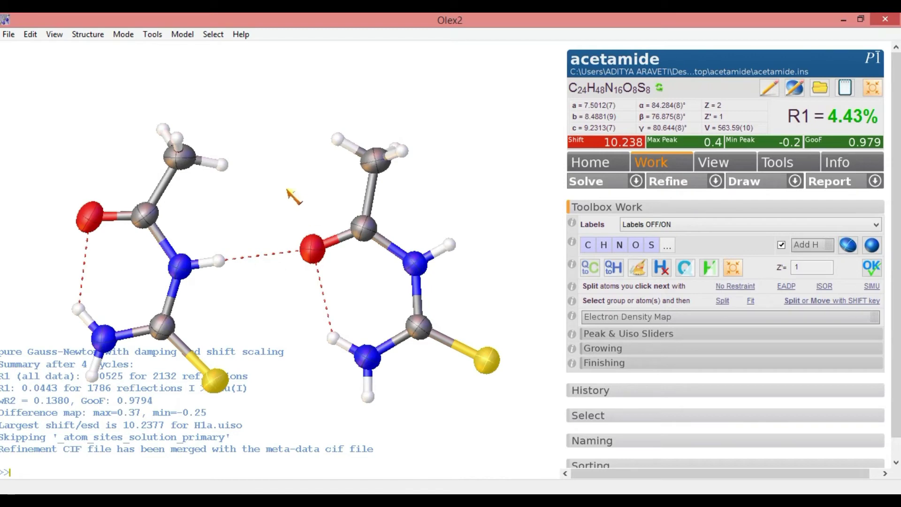
{"action": "left_click_drag", "start_coordinate": [306, 137], "coordinate": [268, 332]}
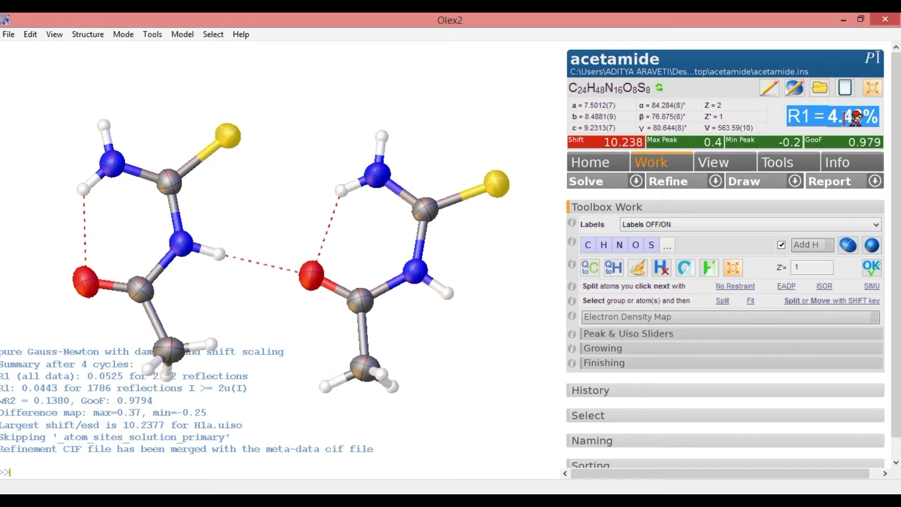
{"action": "left_click", "coordinate": [832, 116]}
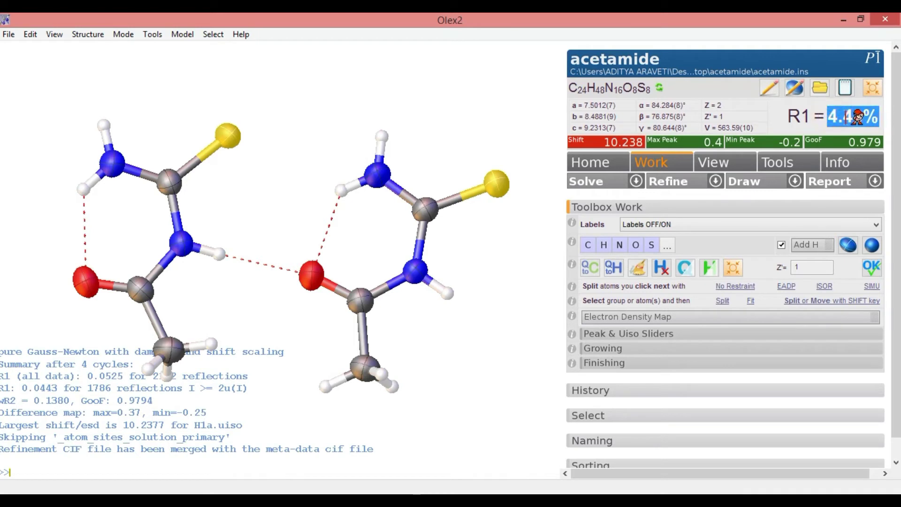
{"action": "left_click", "coordinate": [840, 116]}
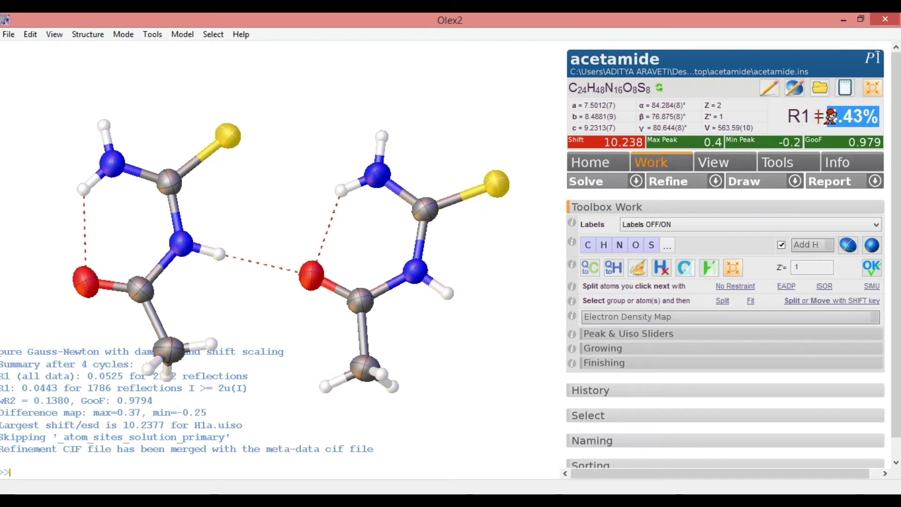
{"action": "left_click", "coordinate": [873, 115]}
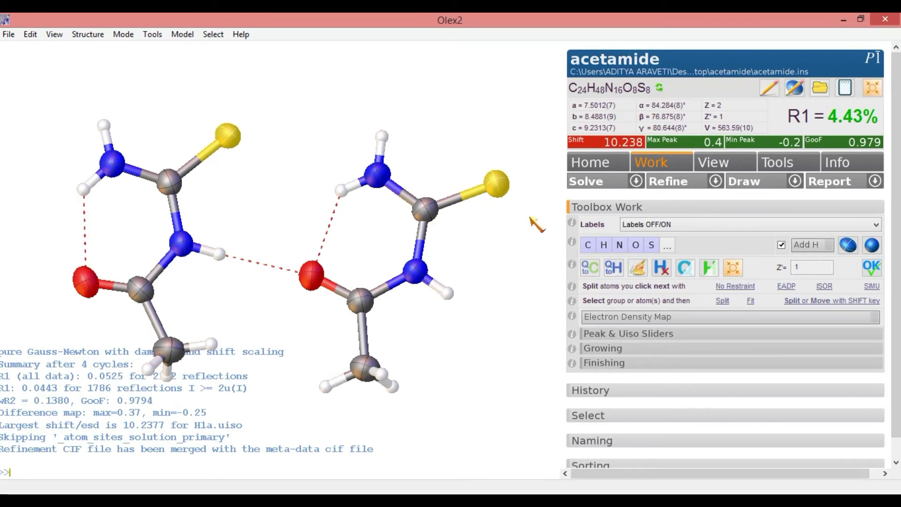
Refine the hydrogen-containing anisotropic model repeatedly until the shift indicator turns green.
{"action": "left_click", "coordinate": [671, 185]}
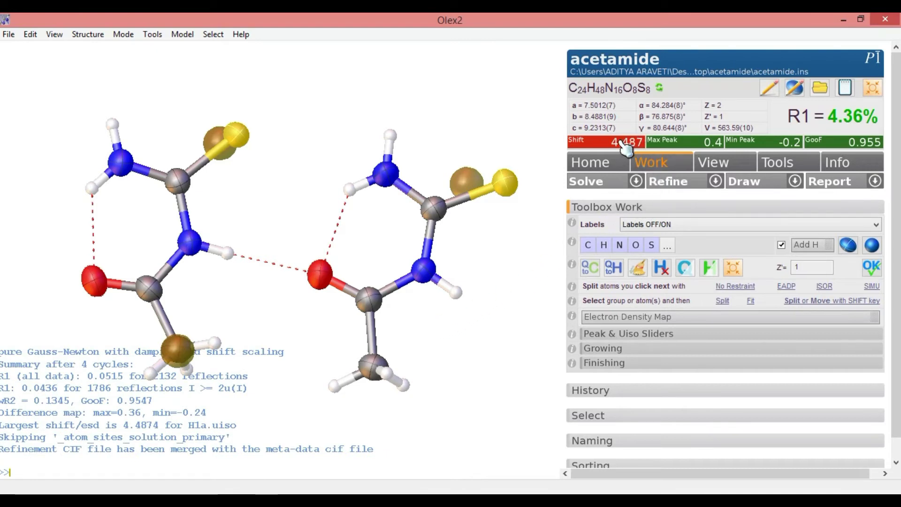
{"action": "left_click", "coordinate": [689, 189]}
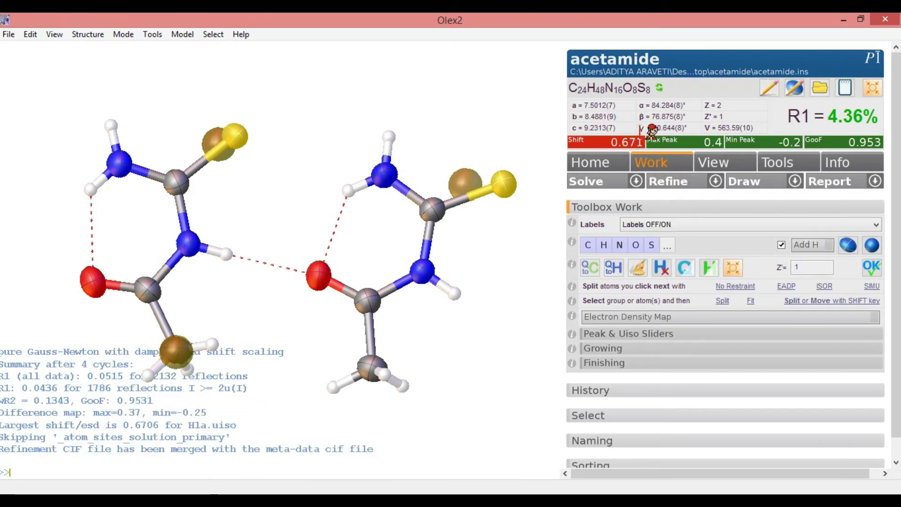
{"action": "left_click", "coordinate": [686, 182]}
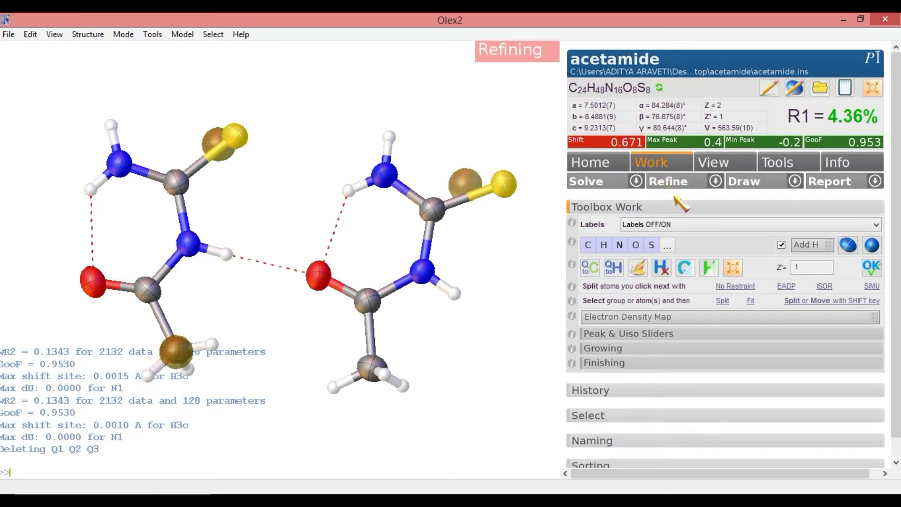
{"action": "left_click", "coordinate": [674, 184]}
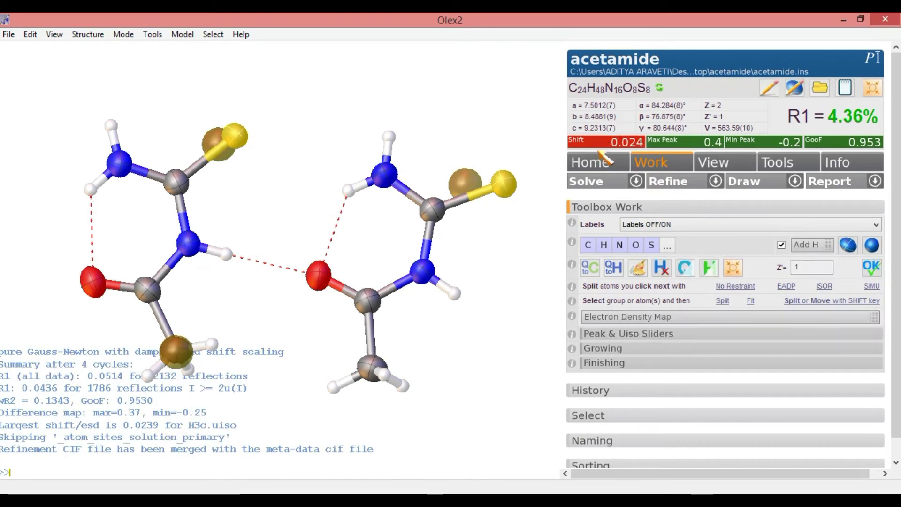
{"action": "left_click", "coordinate": [679, 184]}
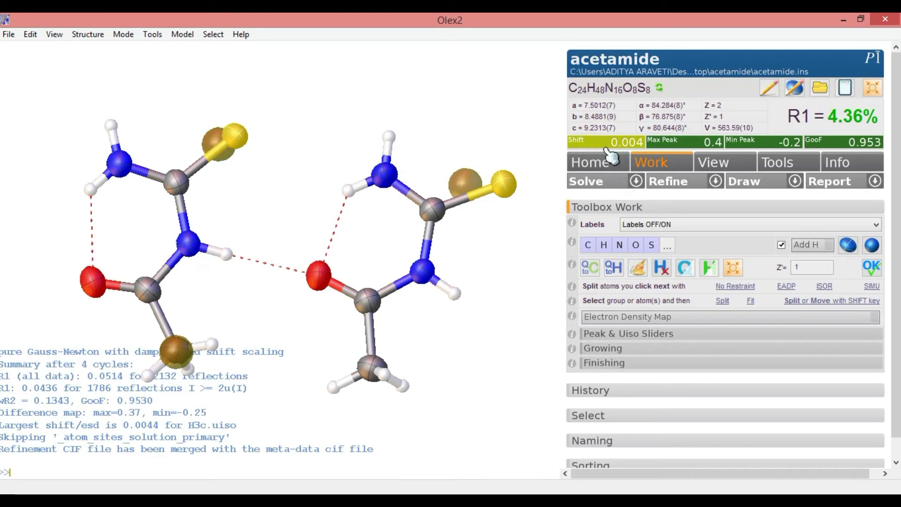
{"action": "left_click", "coordinate": [666, 185]}
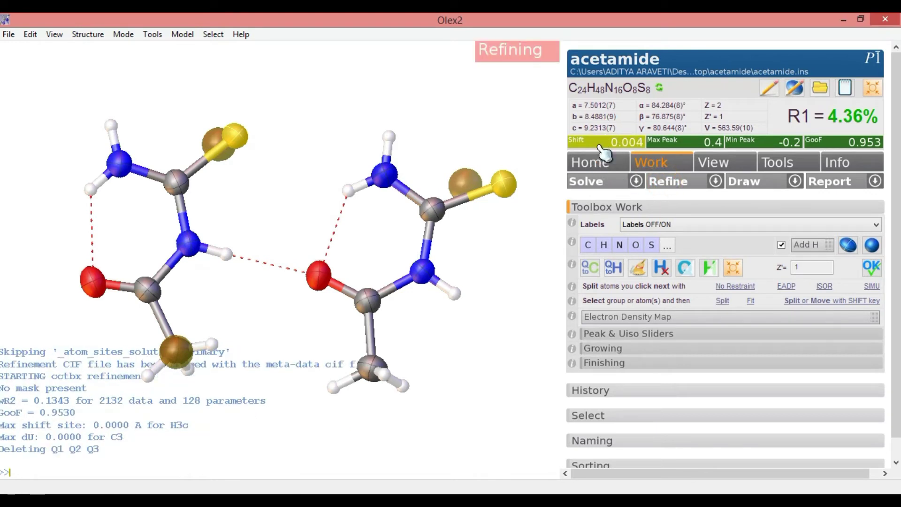
{"action": "left_click", "coordinate": [669, 182]}
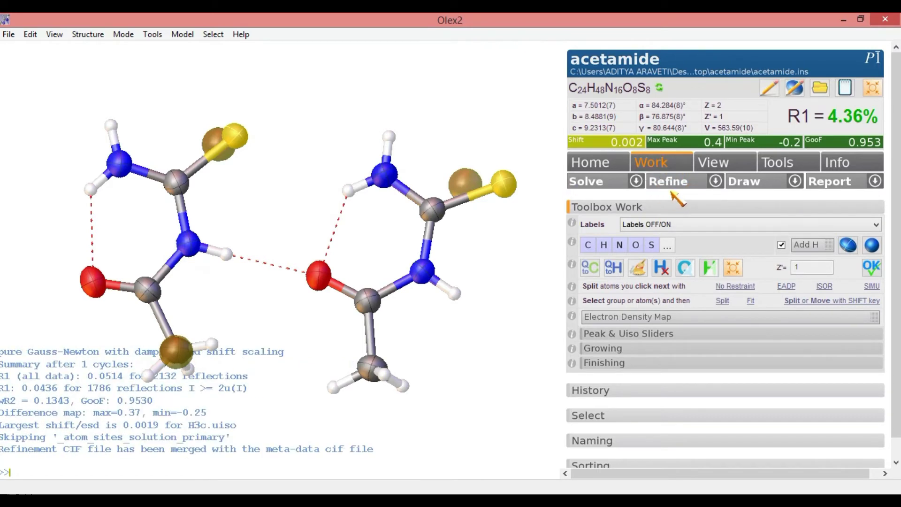
{"action": "left_click", "coordinate": [669, 181]}
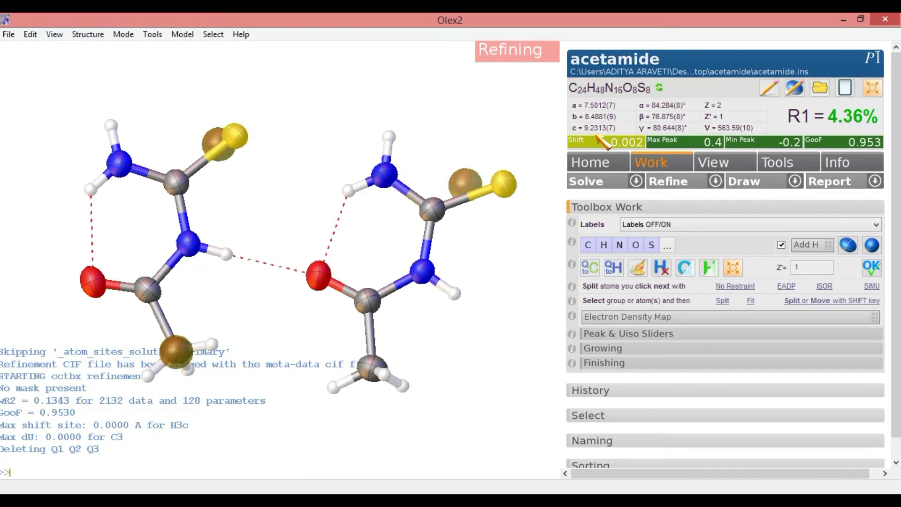
{"action": "left_click", "coordinate": [668, 181]}
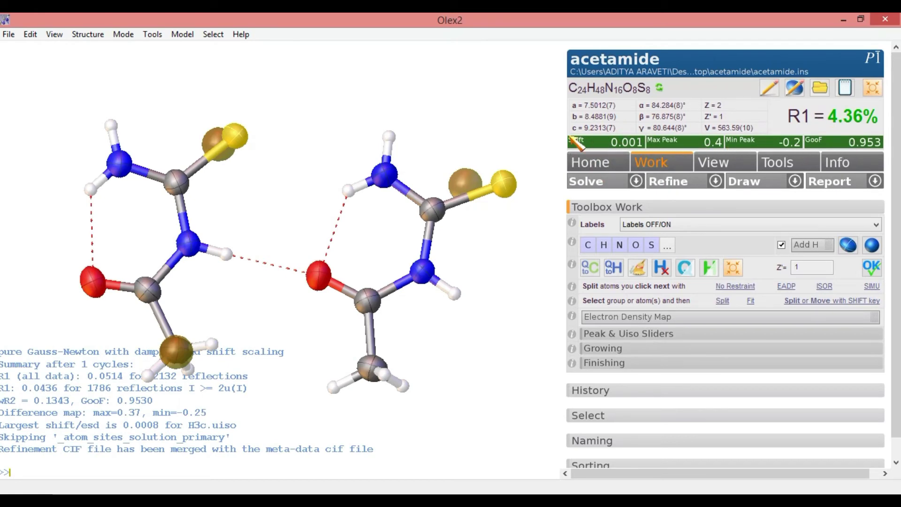
Hide the residual peaks again and rotate the refined model to examine both hydrogen-bonded molecules.
{"action": "left_click_drag", "start_coordinate": [482, 325], "coordinate": [463, 344]}
{"action": "left_click_drag", "start_coordinate": [475, 284], "coordinate": [450, 312]}
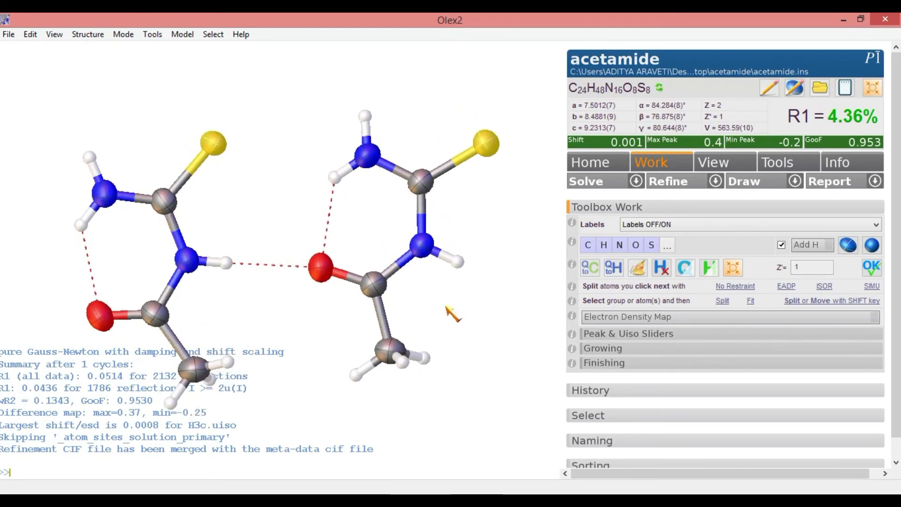
{"action": "left_click", "coordinate": [55, 35]}
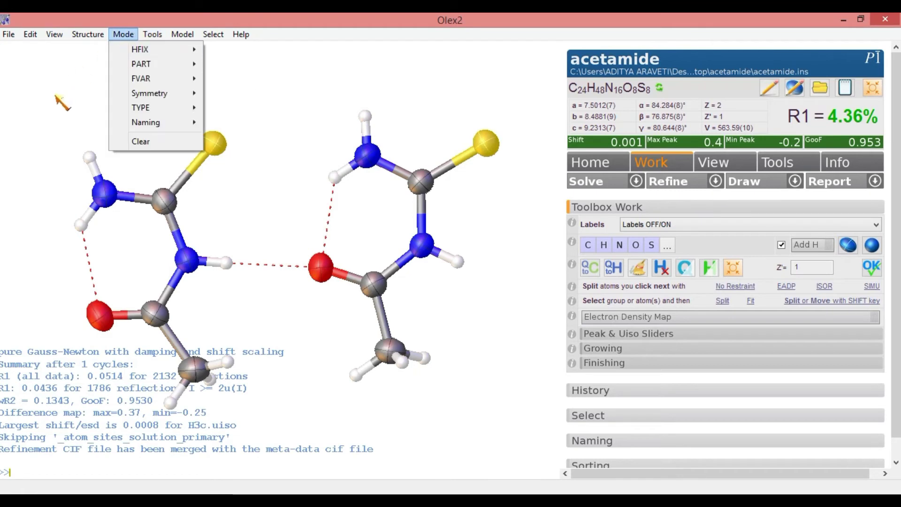
{"action": "left_click", "coordinate": [252, 191]}
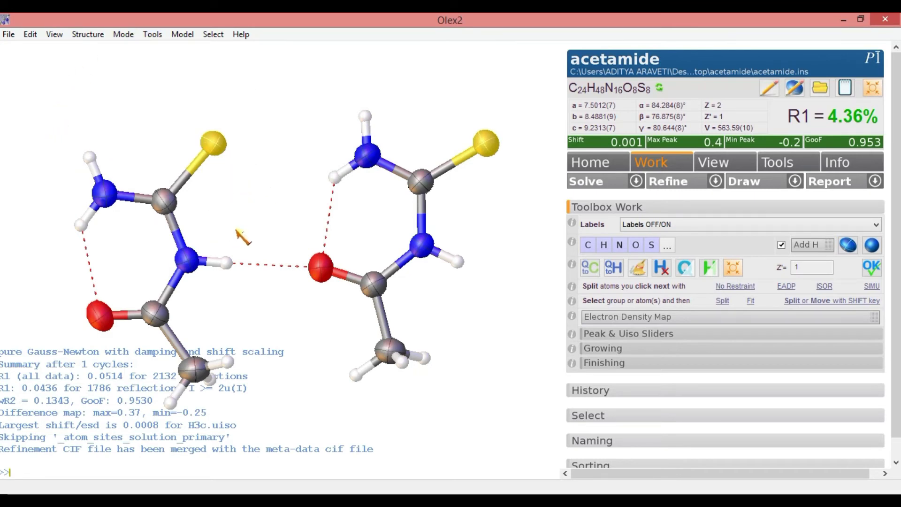
{"action": "left_click_drag", "start_coordinate": [278, 204], "coordinate": [271, 424]}
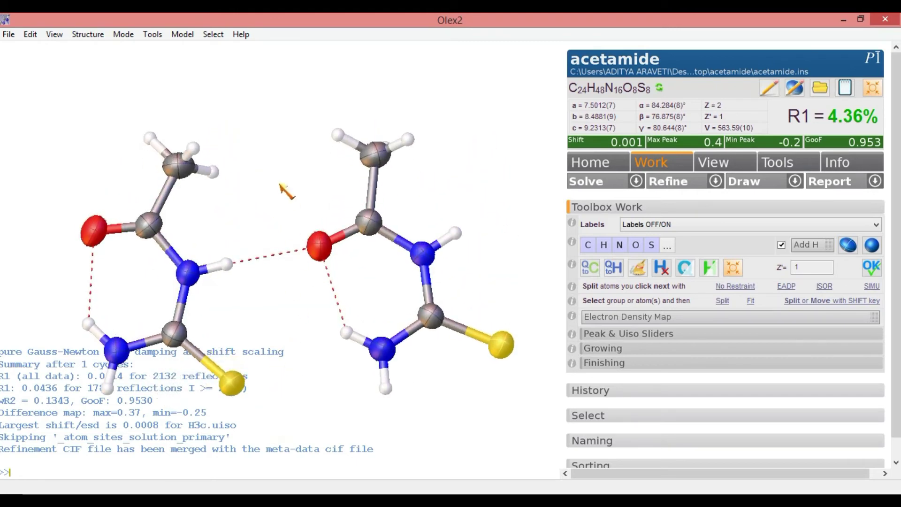
{"action": "left_click_drag", "start_coordinate": [285, 191], "coordinate": [265, 212]}
{"action": "left_click", "coordinate": [266, 195]}
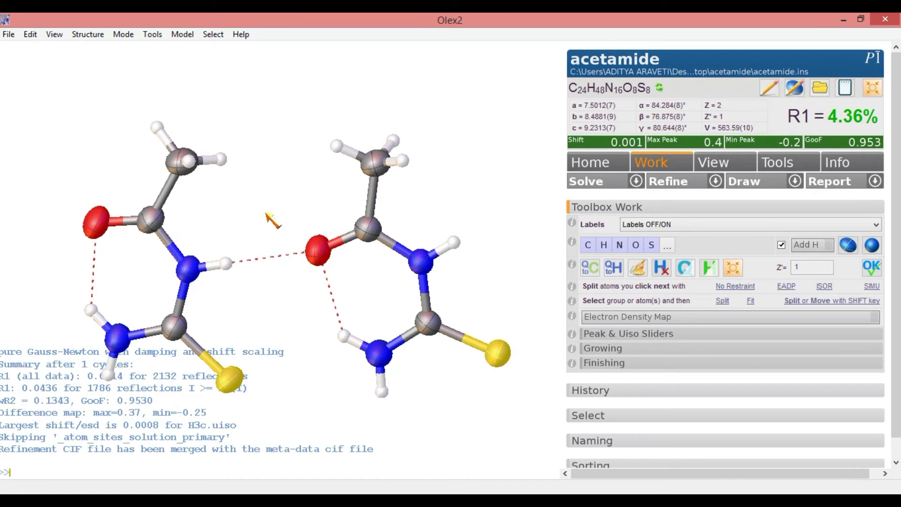
{"action": "left_click_drag", "start_coordinate": [273, 220], "coordinate": [474, 187]}
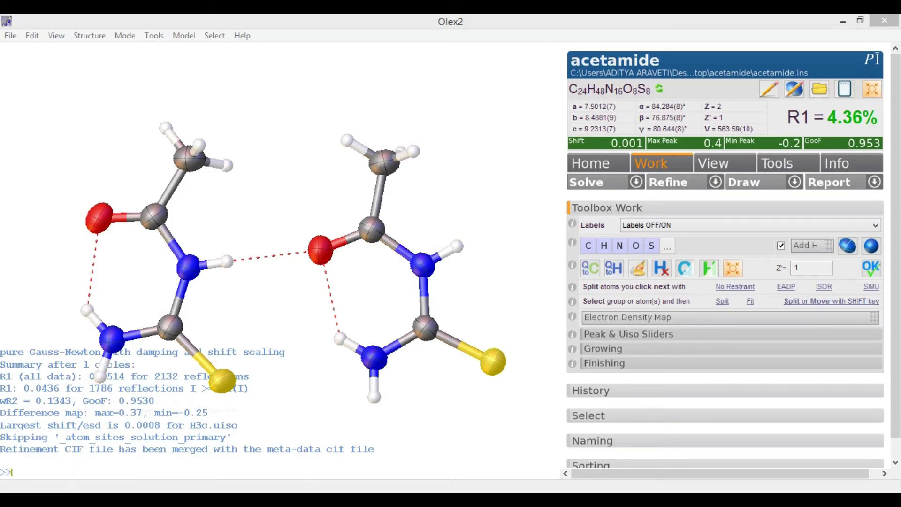
Switch to the acetamide folder in File Explorer and check the file type of the acetamide Mercury file in its properties.
{"action": "left_click", "coordinate": [159, 472]}
{"action": "left_click", "coordinate": [240, 317]}
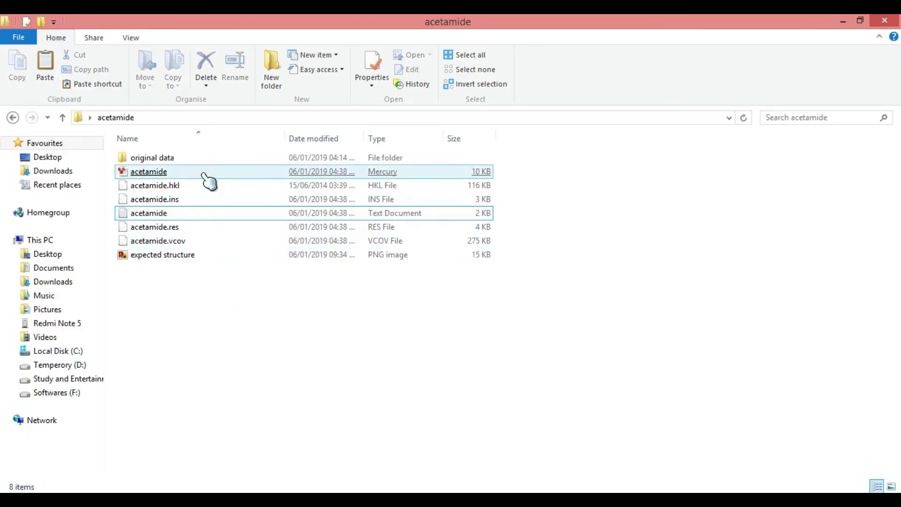
{"action": "left_click", "coordinate": [159, 173]}
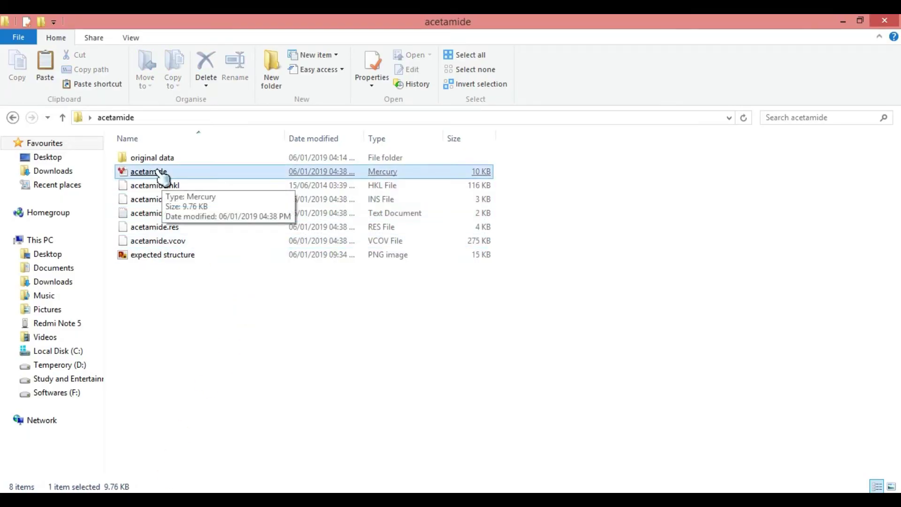
{"action": "right_click", "coordinate": [259, 173]}
{"action": "left_click", "coordinate": [294, 352]}
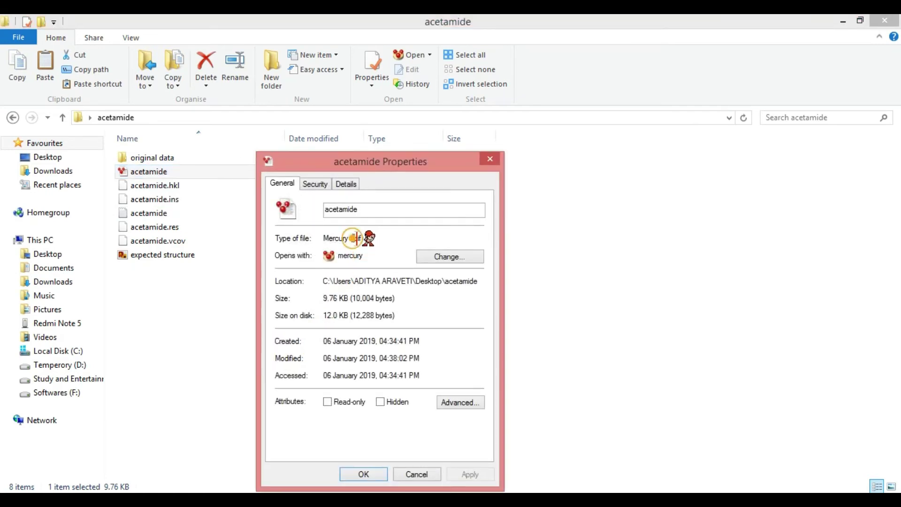
{"action": "left_click_drag", "start_coordinate": [353, 238], "coordinate": [364, 238]}
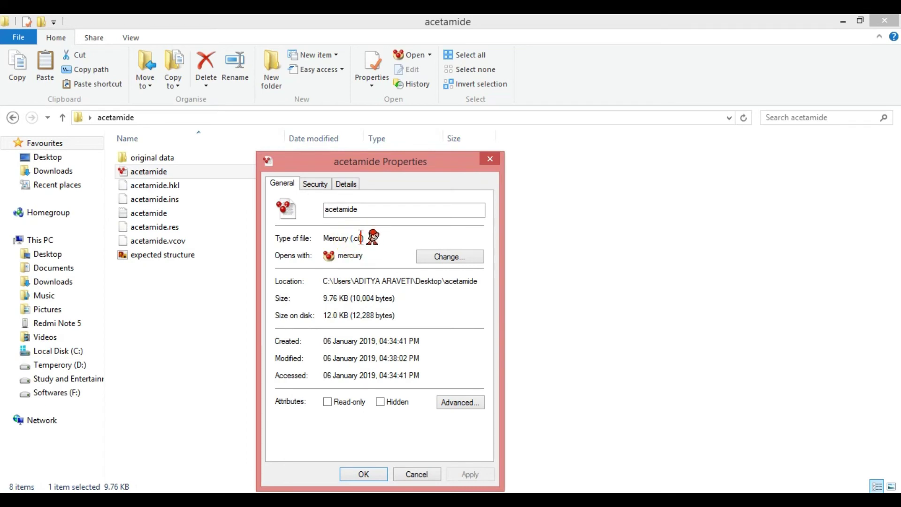
{"action": "left_click", "coordinate": [359, 240]}
{"action": "left_click_drag", "start_coordinate": [365, 238], "coordinate": [323, 238]}
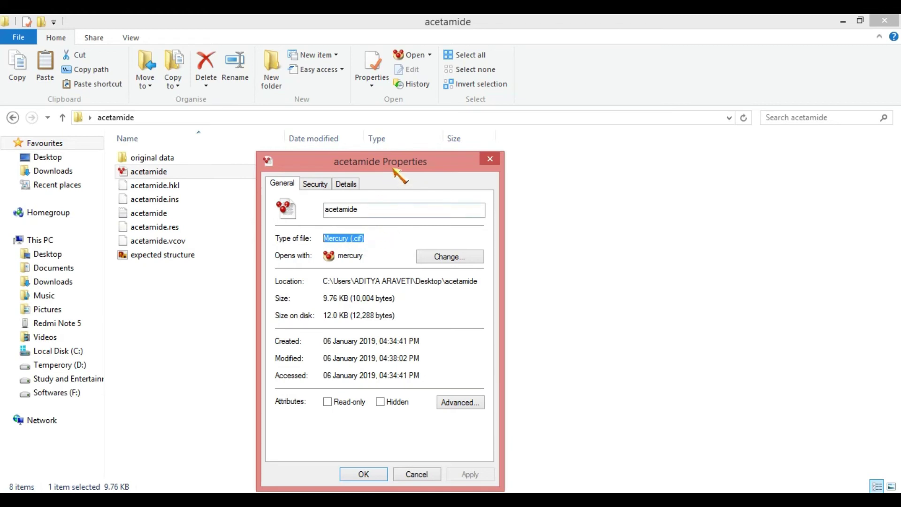
{"action": "left_click_drag", "start_coordinate": [394, 164], "coordinate": [531, 101]}
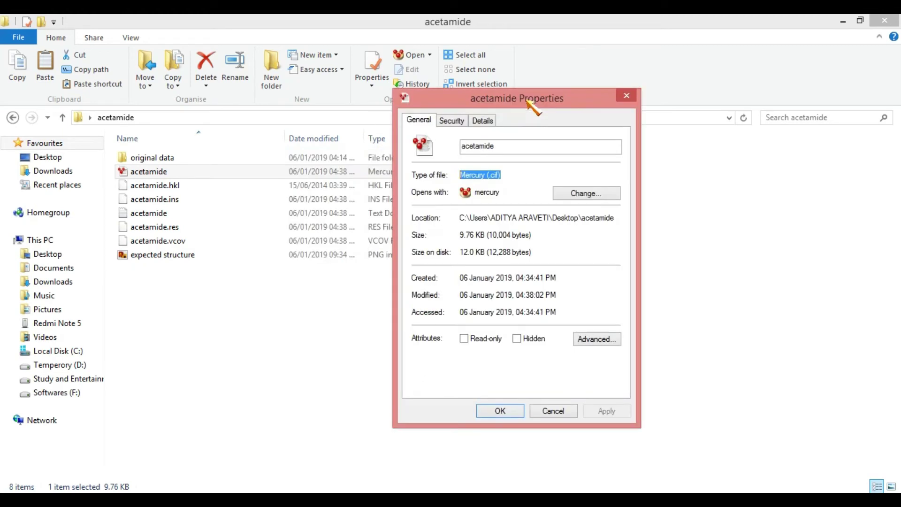
{"action": "left_click", "coordinate": [482, 175]}
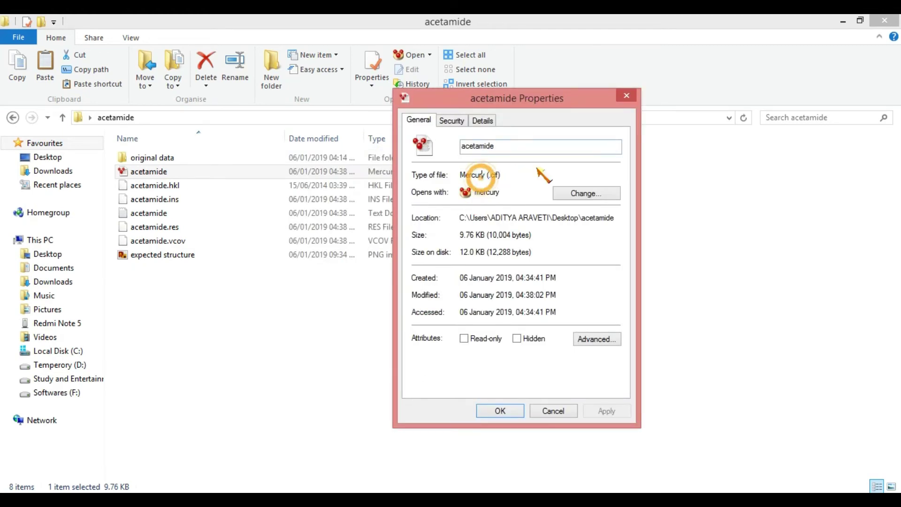
{"action": "left_click", "coordinate": [627, 96]}
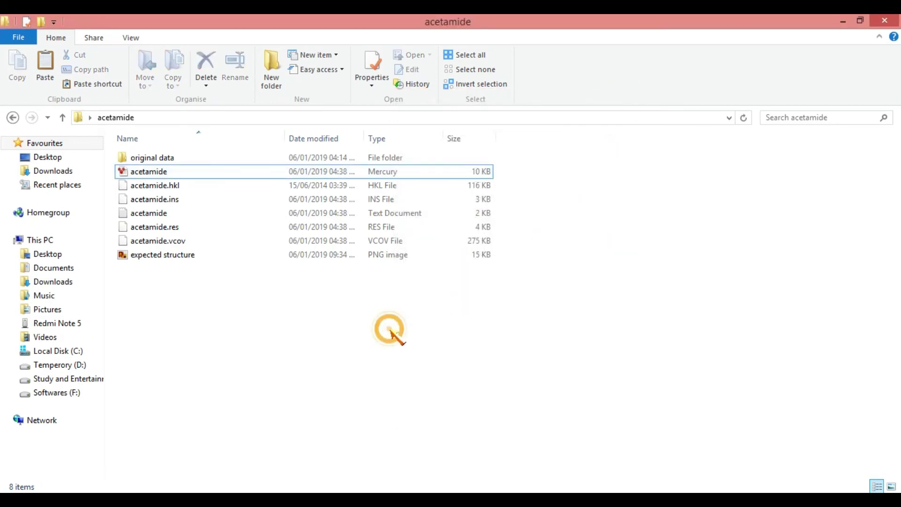
Return to Olex2 and generate the report for the refined acetamide structure.
{"action": "left_click", "coordinate": [843, 22]}
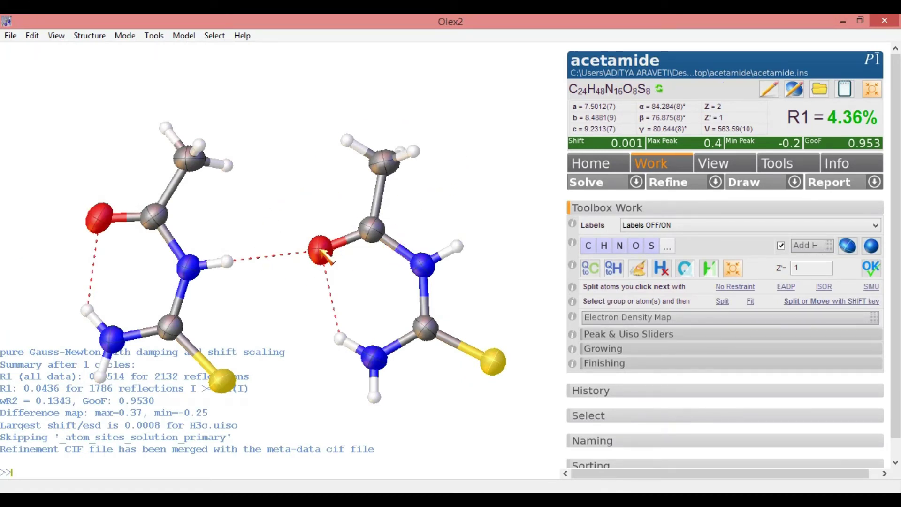
{"action": "left_click", "coordinate": [873, 183]}
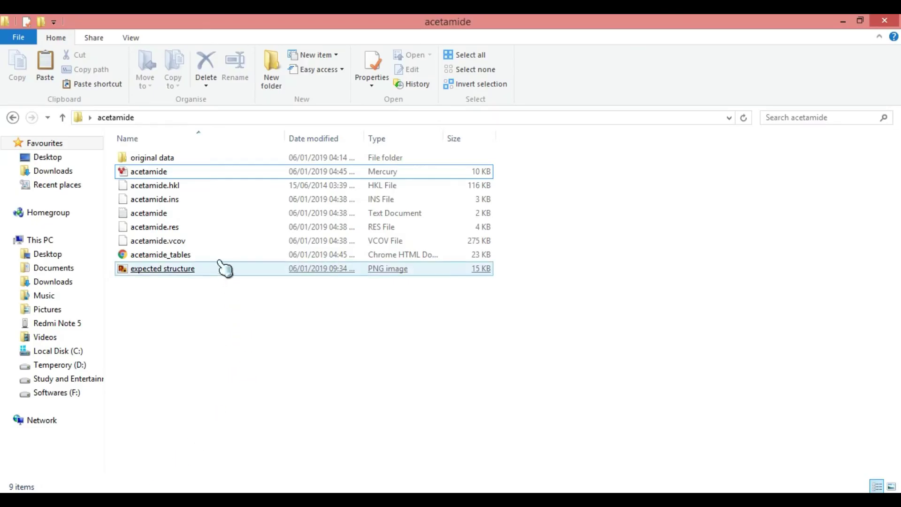
Open the acetamide_tables report from the acetamide folder and skim it from the crystal data to the refinement model description.
{"action": "left_click", "coordinate": [170, 257]}
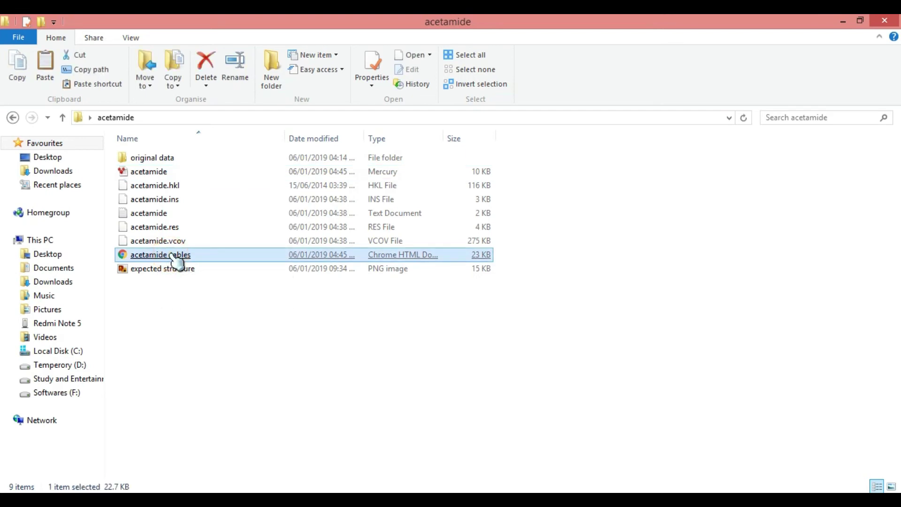
{"action": "double_click", "coordinate": [176, 260]}
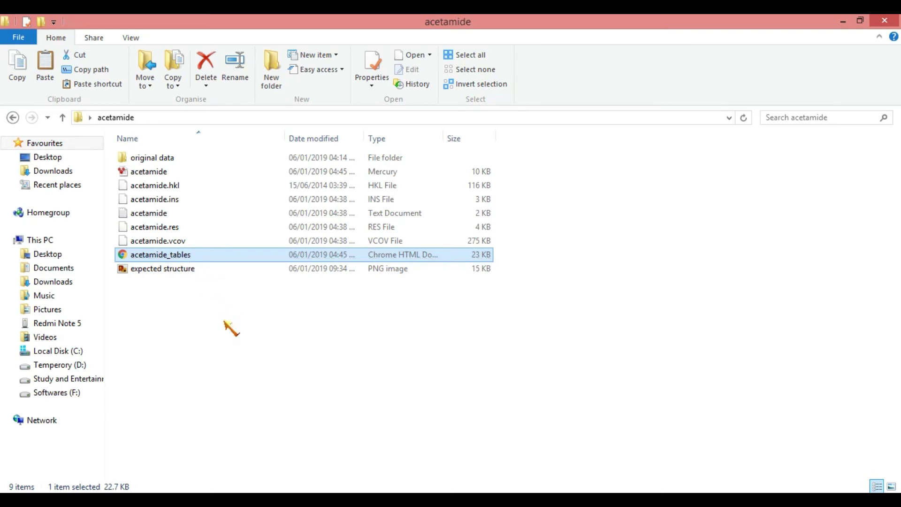
{"action": "left_click", "coordinate": [184, 254]}
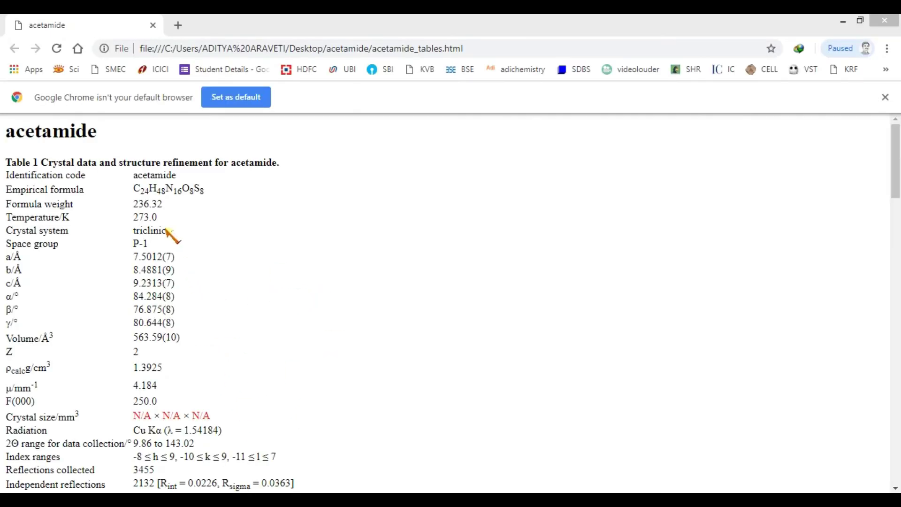
{"action": "left_click_drag", "start_coordinate": [6, 136], "coordinate": [90, 153]}
{"action": "left_click", "coordinate": [104, 215]}
{"action": "scroll", "coordinate": [99, 308], "scroll_direction": "down", "scroll_amount": 20}
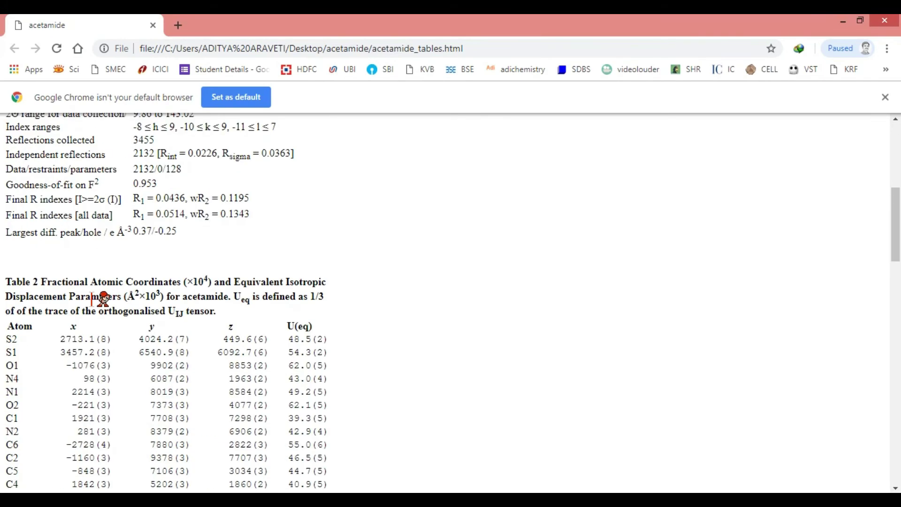
{"action": "scroll", "coordinate": [100, 308], "scroll_direction": "down", "scroll_amount": 10}
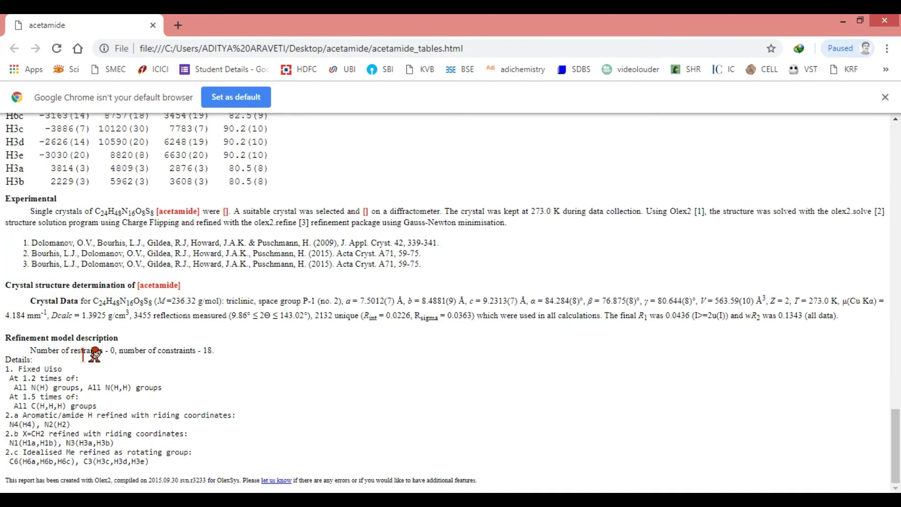
{"action": "scroll", "coordinate": [94, 354], "scroll_direction": "up", "scroll_amount": 15}
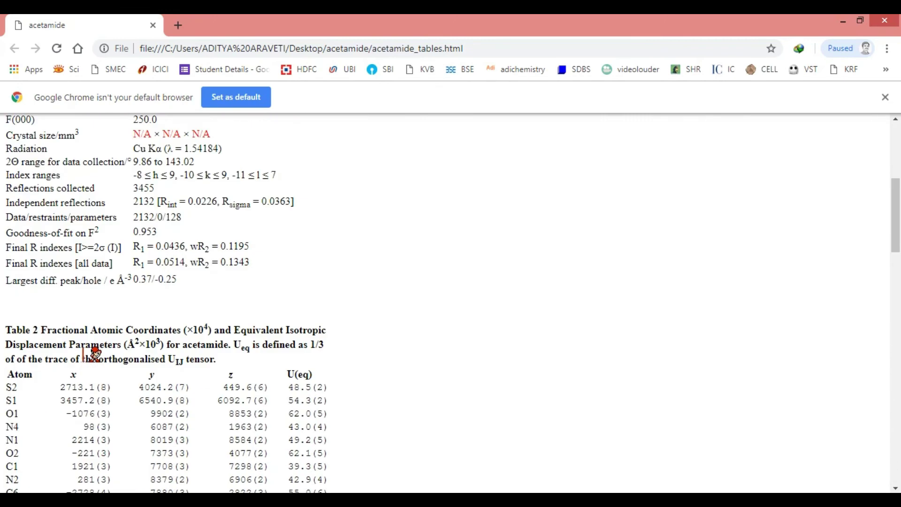
{"action": "scroll", "coordinate": [91, 359], "scroll_direction": "up", "scroll_amount": 5}
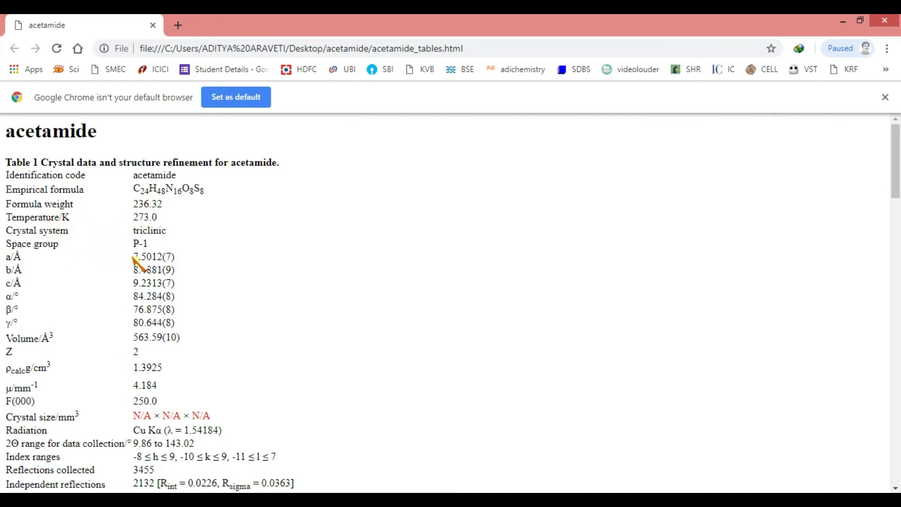
Examine the cell lengths, cell angles, volume and final R indexes in the report's Table 1.
{"action": "left_click_drag", "start_coordinate": [134, 256], "coordinate": [169, 294]}
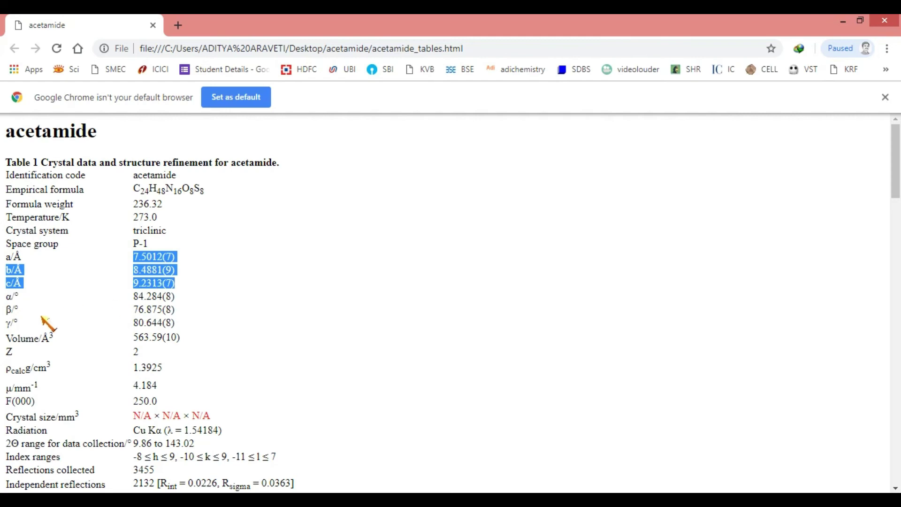
{"action": "scroll", "coordinate": [44, 322], "scroll_direction": "down", "scroll_amount": 3}
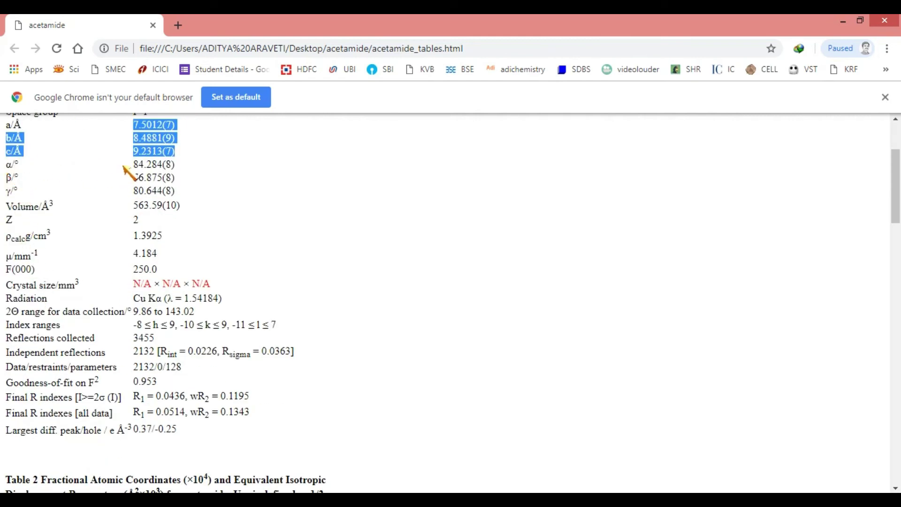
{"action": "left_click_drag", "start_coordinate": [130, 165], "coordinate": [190, 207]}
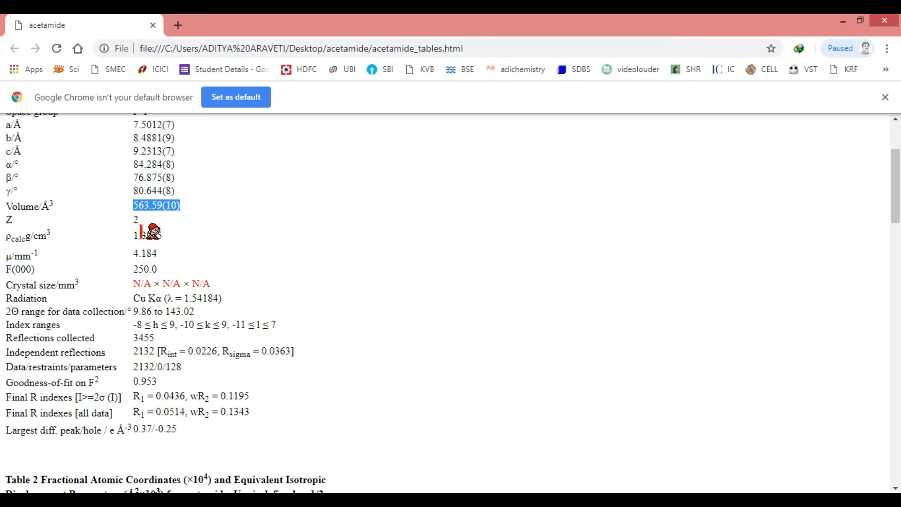
{"action": "scroll", "coordinate": [112, 303], "scroll_direction": "down", "scroll_amount": 2}
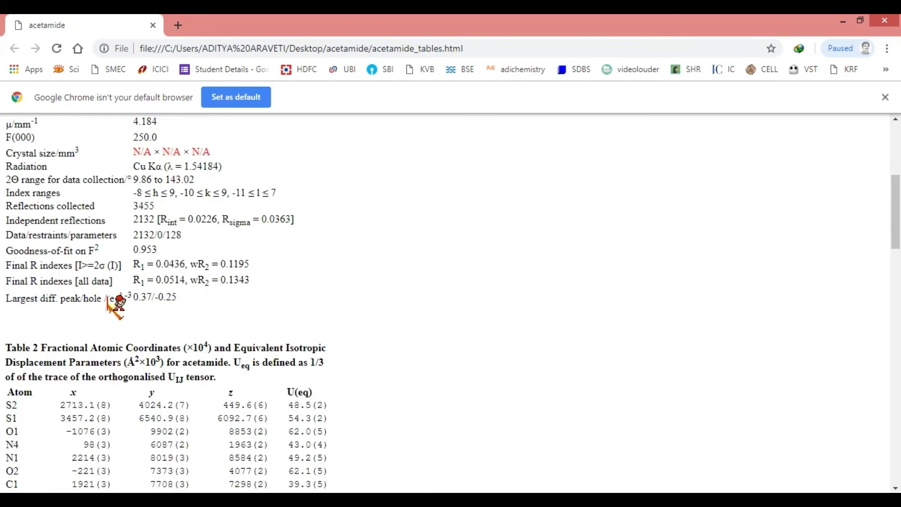
{"action": "scroll", "coordinate": [120, 289], "scroll_direction": "down", "scroll_amount": 4}
{"action": "scroll", "coordinate": [120, 287], "scroll_direction": "up", "scroll_amount": 1}
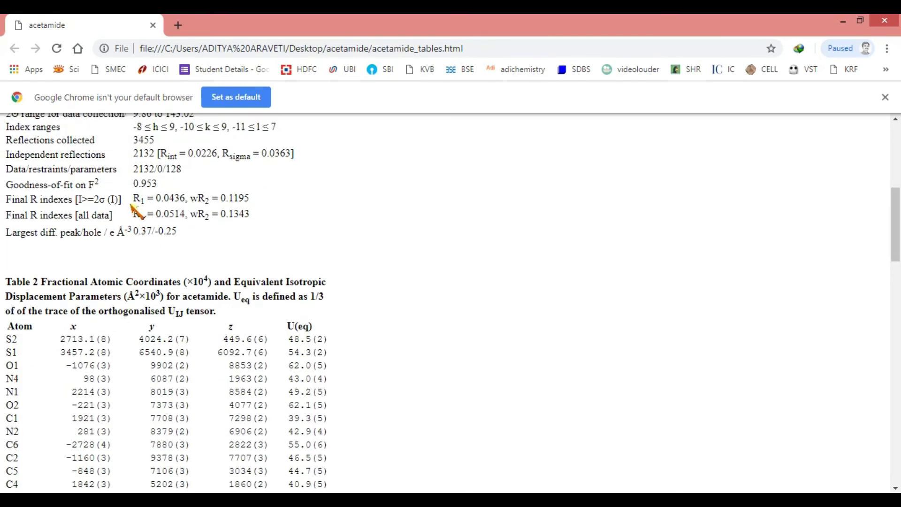
{"action": "left_click_drag", "start_coordinate": [133, 198], "coordinate": [187, 198]}
{"action": "left_click_drag", "start_coordinate": [156, 197], "coordinate": [174, 198]}
{"action": "left_click_drag", "start_coordinate": [174, 198], "coordinate": [154, 197]}
Review the atomic coordinates and anisotropic displacement tables, then examine the S2–C4 entry and length unit in the bond lengths table.
{"action": "scroll", "coordinate": [162, 294], "scroll_direction": "down", "scroll_amount": 7}
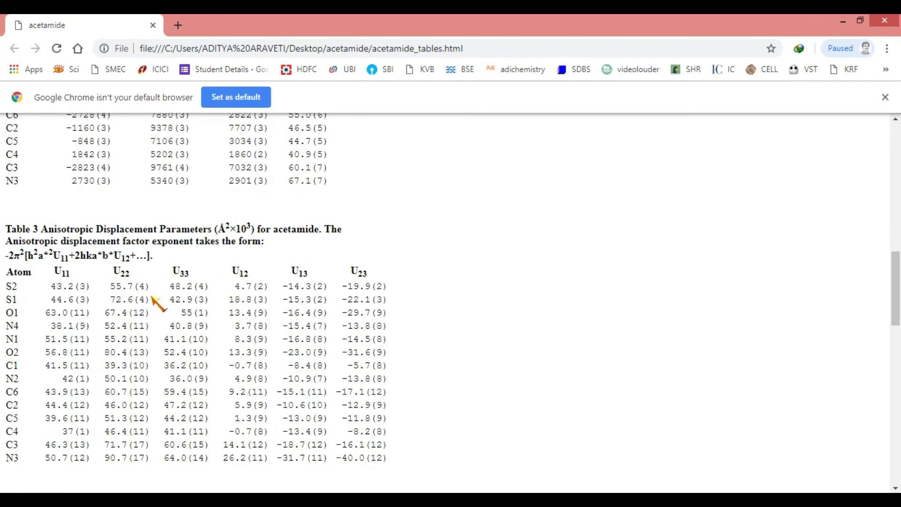
{"action": "scroll", "coordinate": [162, 294], "scroll_direction": "up", "scroll_amount": 4}
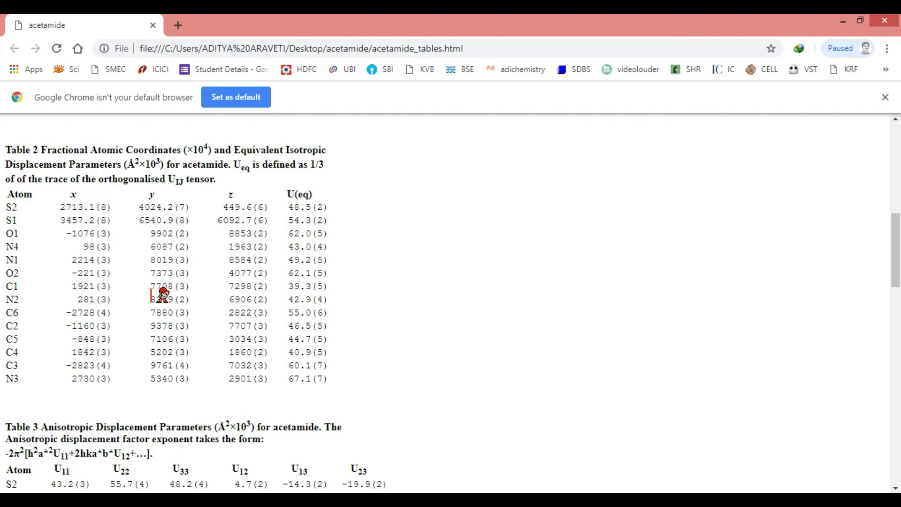
{"action": "scroll", "coordinate": [162, 294], "scroll_direction": "down", "scroll_amount": 6}
{"action": "scroll", "coordinate": [153, 299], "scroll_direction": "down", "scroll_amount": 6}
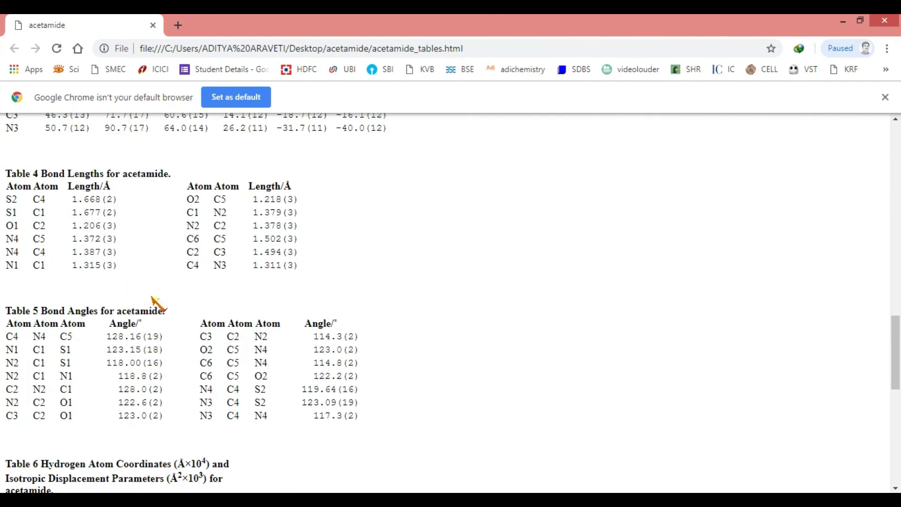
{"action": "left_click", "coordinate": [20, 193]}
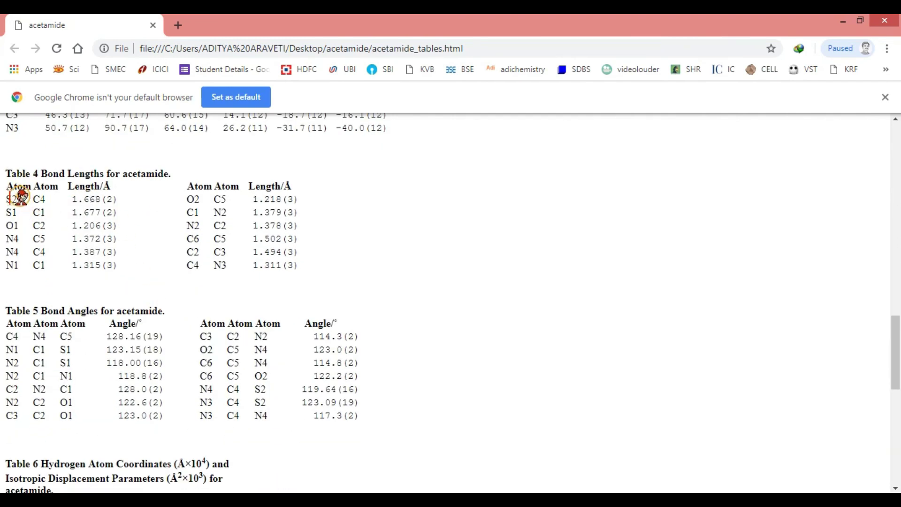
{"action": "left_click_drag", "start_coordinate": [20, 193], "coordinate": [88, 199]}
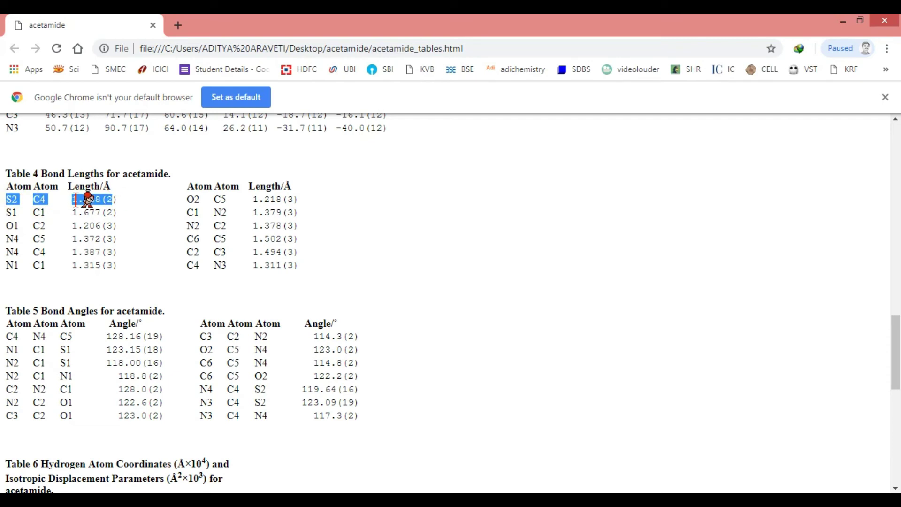
{"action": "double_click", "coordinate": [109, 186]}
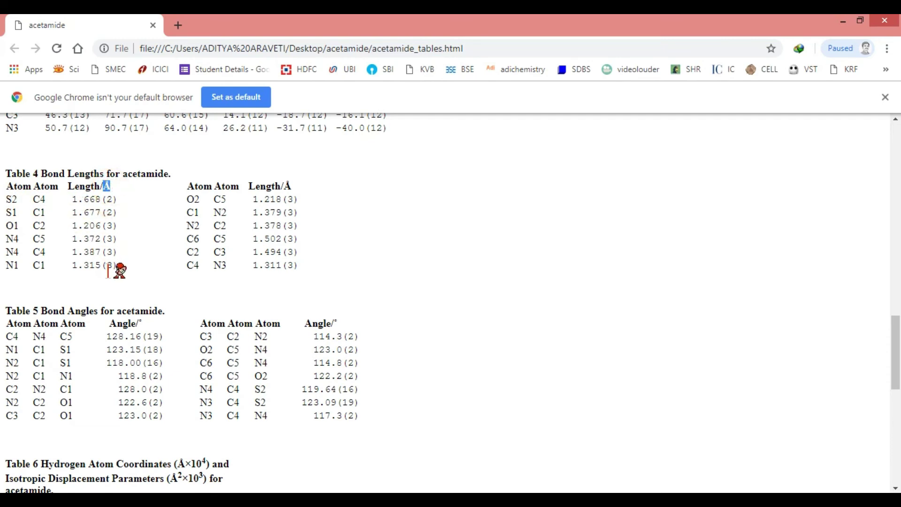
Examine the C4–N4–C5 entry in the bond angles table and look over the neighbouring hydrogen coordinates.
{"action": "scroll", "coordinate": [109, 269], "scroll_direction": "down", "scroll_amount": 2}
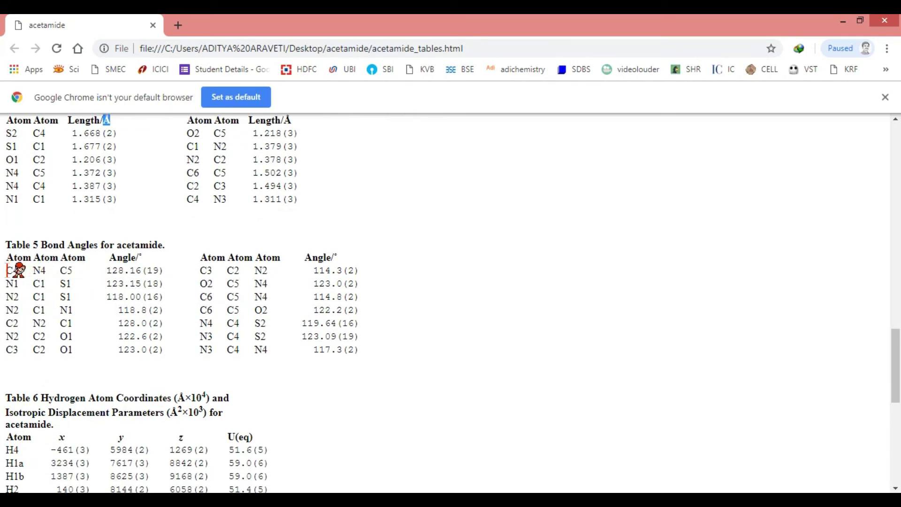
{"action": "left_click_drag", "start_coordinate": [7, 270], "coordinate": [153, 270]}
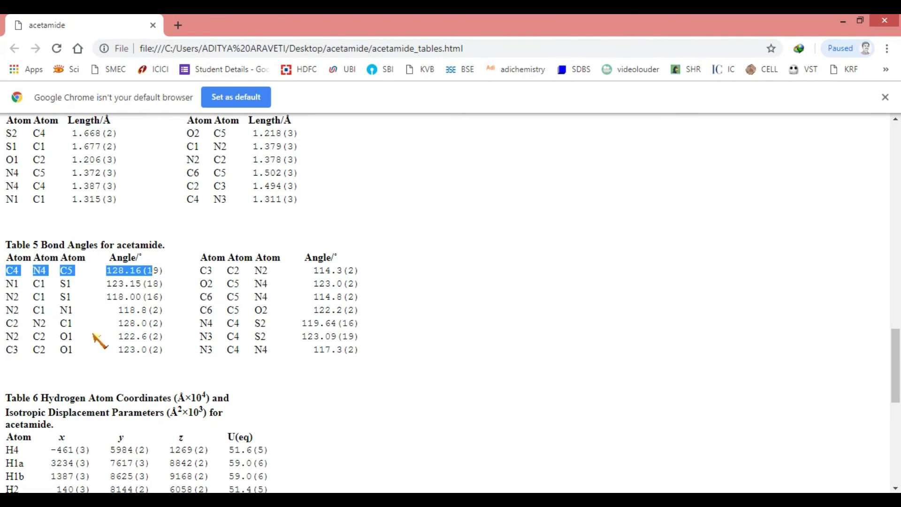
{"action": "scroll", "coordinate": [101, 333], "scroll_direction": "down", "scroll_amount": 4}
{"action": "scroll", "coordinate": [106, 336], "scroll_direction": "up", "scroll_amount": 3}
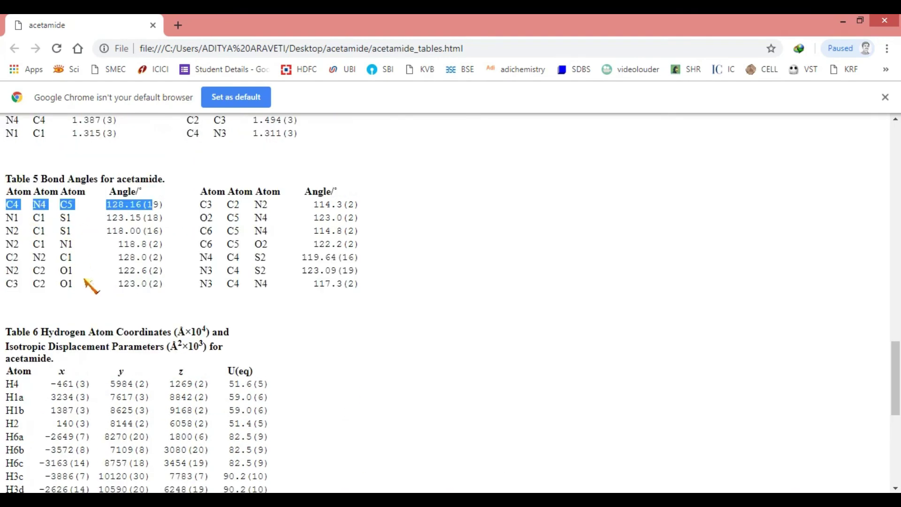
{"action": "scroll", "coordinate": [143, 300], "scroll_direction": "up", "scroll_amount": 3}
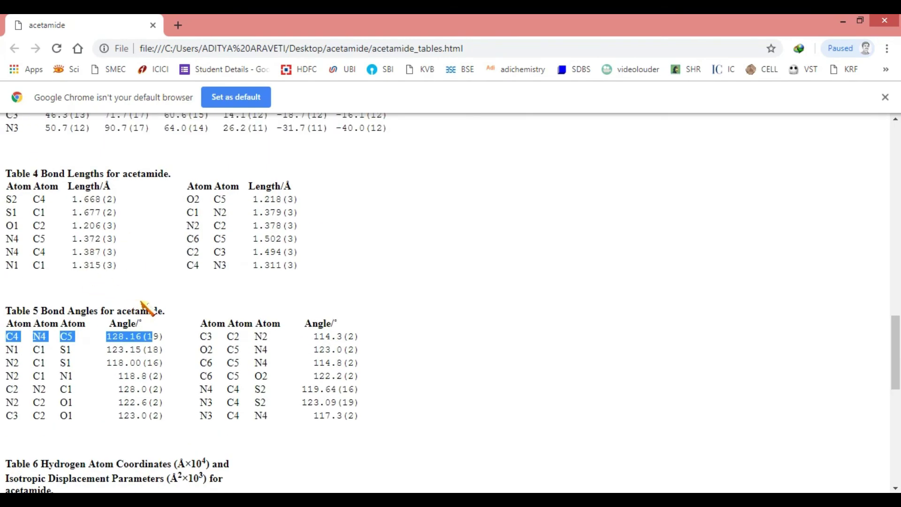
Review the report's literature references and crystal data paragraph, then close the report.
{"action": "scroll", "coordinate": [147, 307], "scroll_direction": "down", "scroll_amount": 5}
{"action": "scroll", "coordinate": [143, 303], "scroll_direction": "down", "scroll_amount": 4}
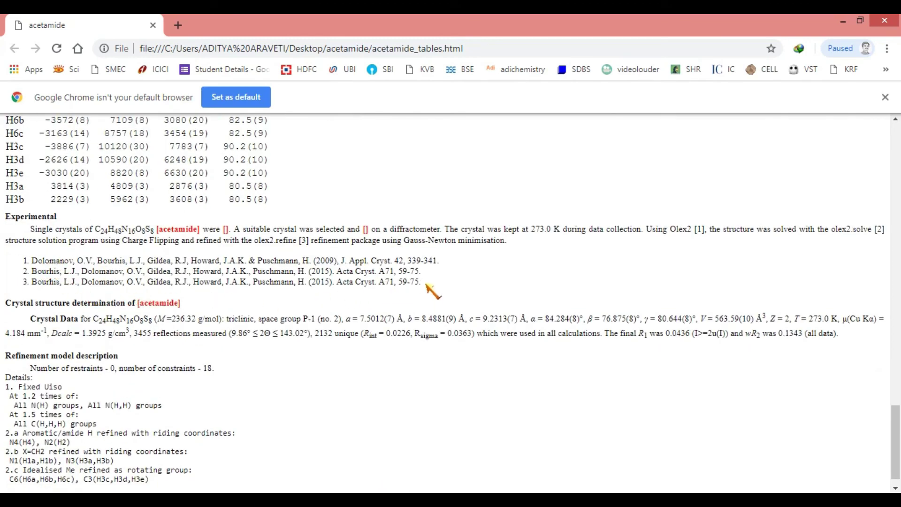
{"action": "left_click_drag", "start_coordinate": [426, 284], "coordinate": [49, 258]}
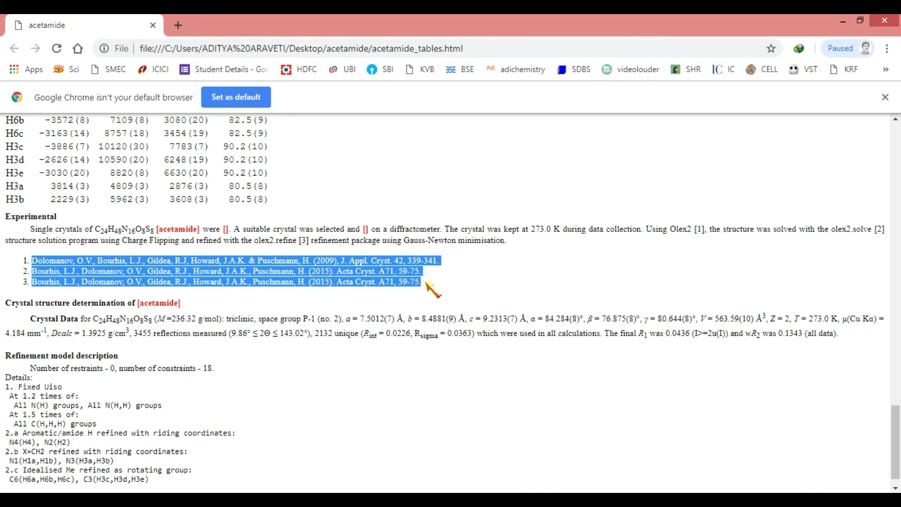
{"action": "left_click_drag", "start_coordinate": [427, 287], "coordinate": [27, 257]}
{"action": "scroll", "coordinate": [70, 333], "scroll_direction": "down", "scroll_amount": 1}
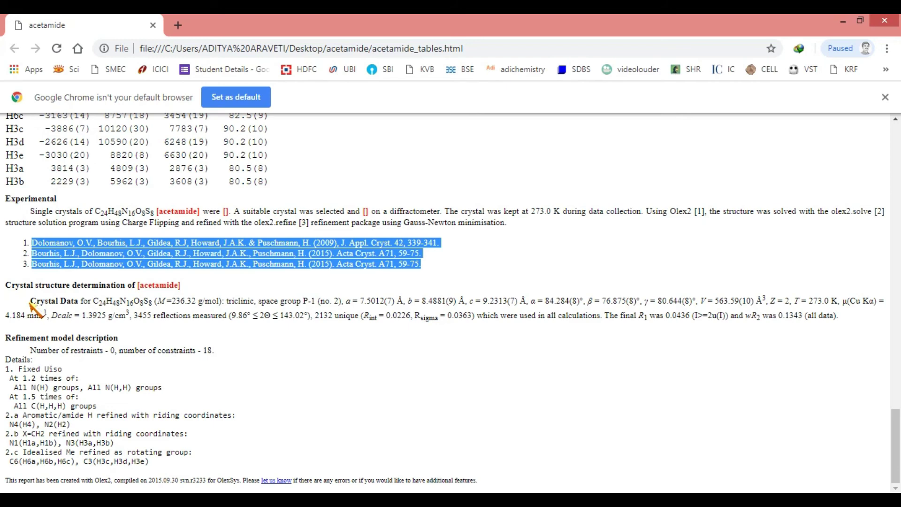
{"action": "left_click_drag", "start_coordinate": [30, 301], "coordinate": [846, 324]}
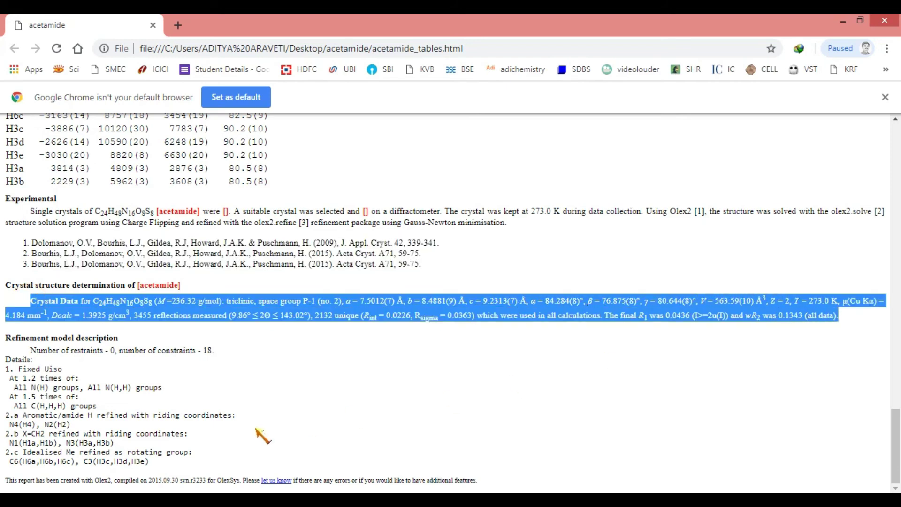
{"action": "left_click", "coordinate": [85, 401]}
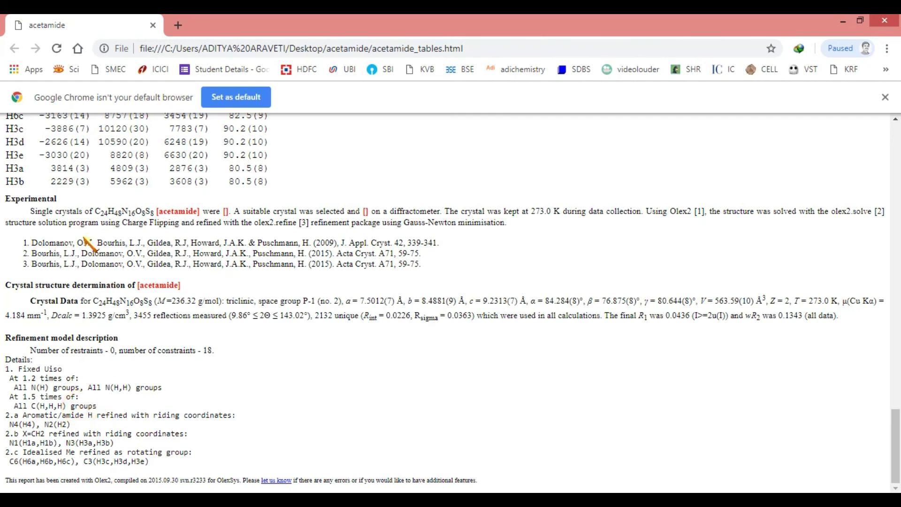
{"action": "scroll", "coordinate": [227, 345], "scroll_direction": "up", "scroll_amount": 20}
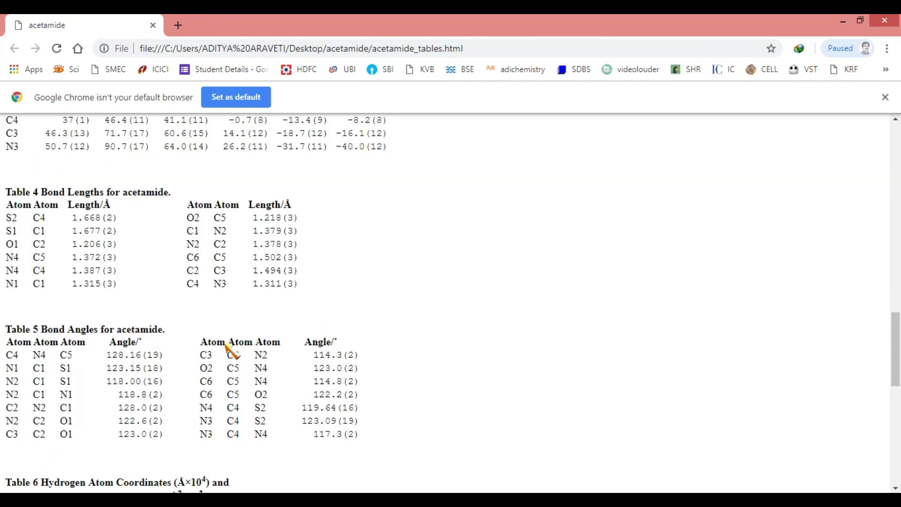
{"action": "left_click", "coordinate": [883, 21]}
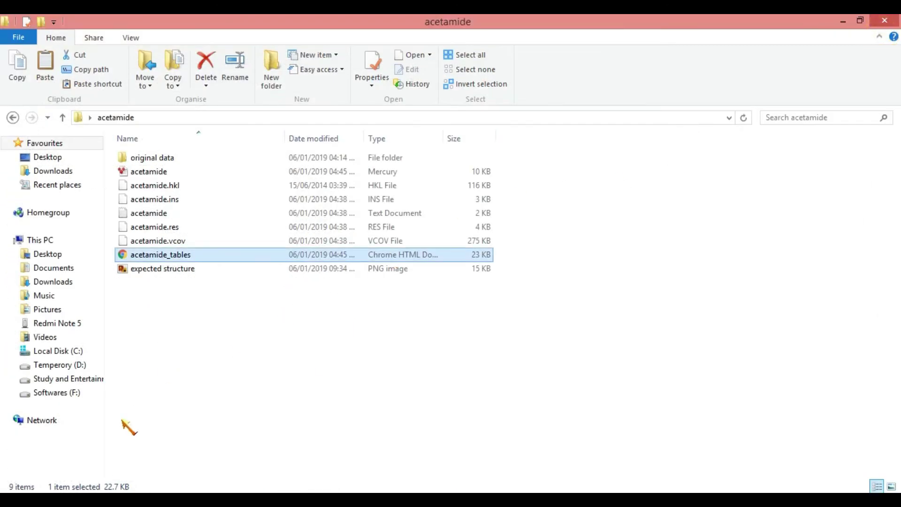
Open the acetamide CIF in Mercury, dismiss the out-of-date notice, and enlarge and rotate the two molecules.
{"action": "left_click", "coordinate": [165, 174]}
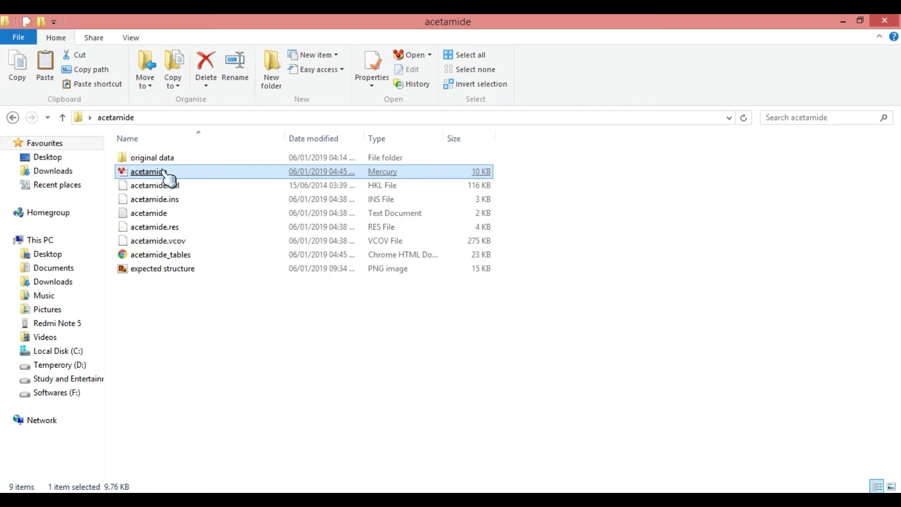
{"action": "double_click", "coordinate": [231, 180]}
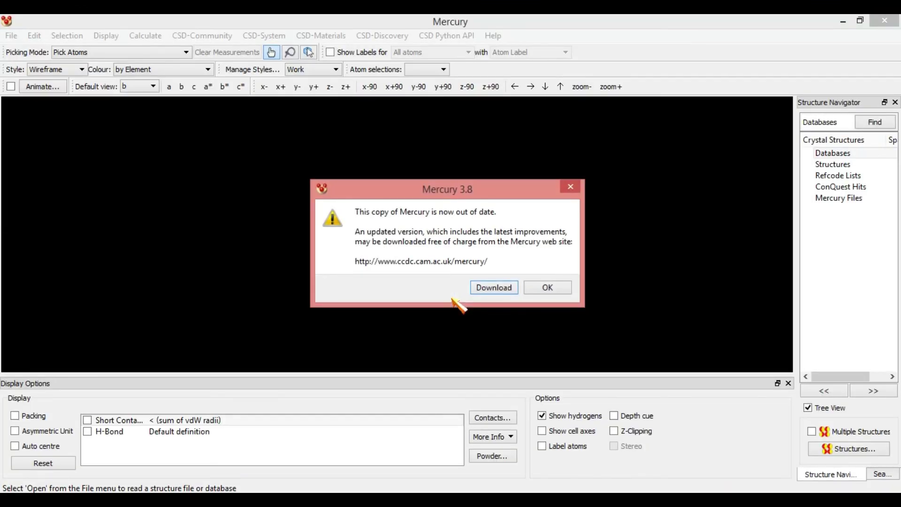
{"action": "left_click", "coordinate": [532, 287]}
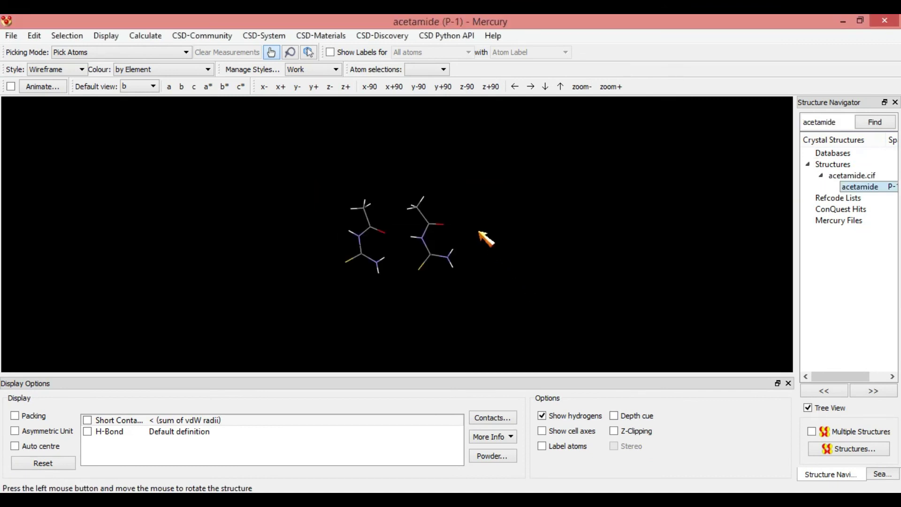
{"action": "left_click_drag", "start_coordinate": [479, 231], "coordinate": [443, 298]}
{"action": "scroll", "coordinate": [484, 225], "scroll_direction": "up", "scroll_amount": 5}
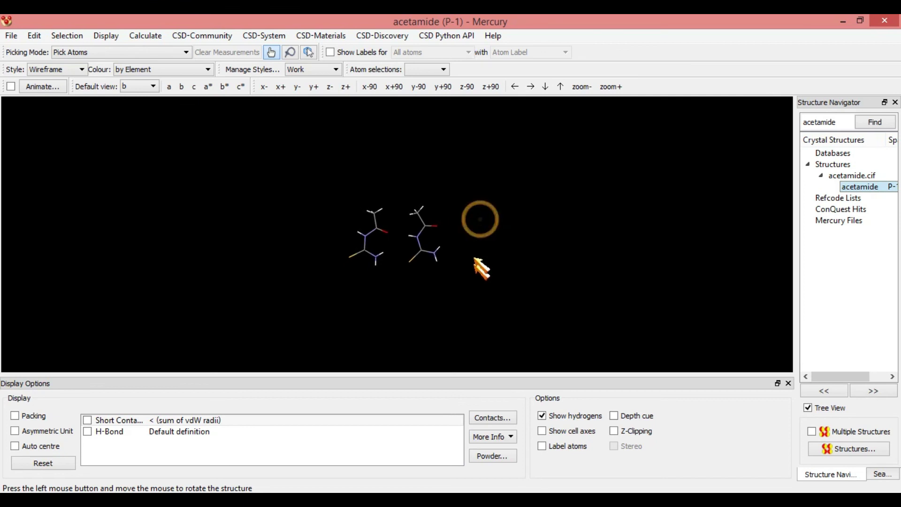
{"action": "left_click_drag", "start_coordinate": [505, 129], "coordinate": [533, 252]}
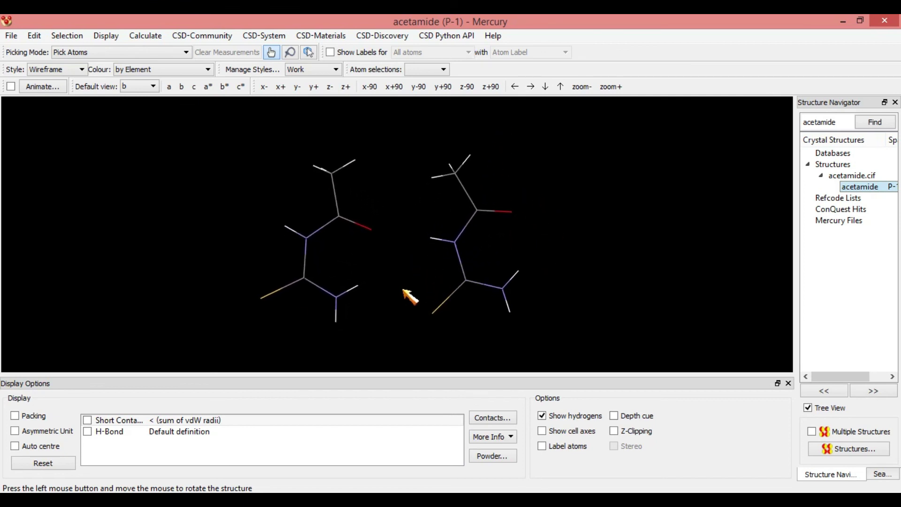
Show the packing of the acetamide structure in its unit cell and rotate the packed view.
{"action": "left_click", "coordinate": [15, 416]}
{"action": "mouse_move", "coordinate": [486, 266]}
{"action": "left_mouse_down"}
{"action": "mouse_move", "coordinate": [476, 289]}
{"action": "mouse_move", "coordinate": [439, 207]}
{"action": "mouse_move", "coordinate": [458, 272]}
{"action": "mouse_move", "coordinate": [487, 260]}
{"action": "mouse_move", "coordinate": [485, 276]}
{"action": "left_mouse_up"}
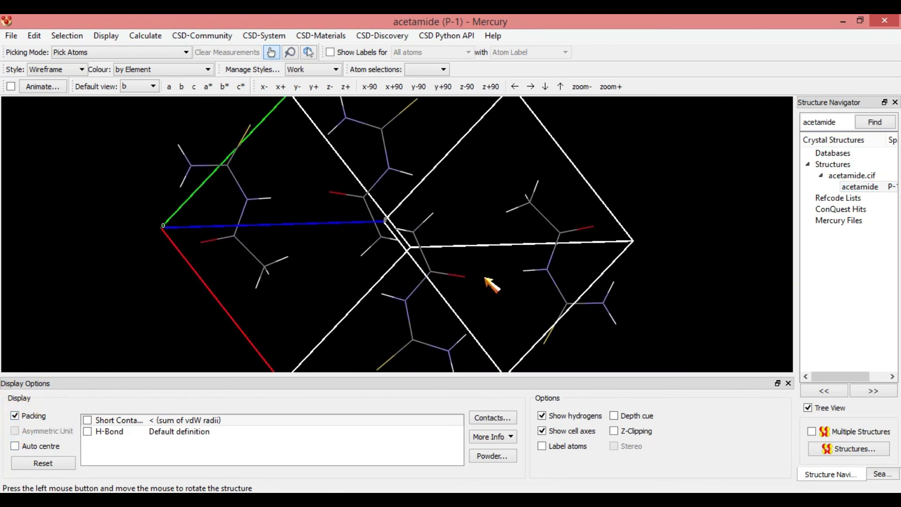
Fit the whole packed unit cell in view and turn it to examine how the four molecules are arranged.
{"action": "right_click_drag", "start_coordinate": [492, 287], "coordinate": [485, 318]}
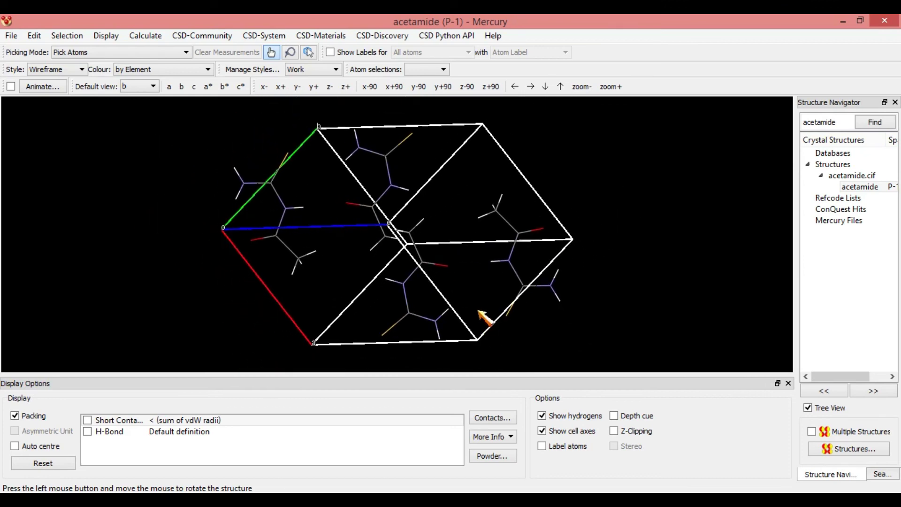
{"action": "left_click_drag", "start_coordinate": [466, 180], "coordinate": [510, 255]}
{"action": "left_click_drag", "start_coordinate": [549, 141], "coordinate": [688, 223]}
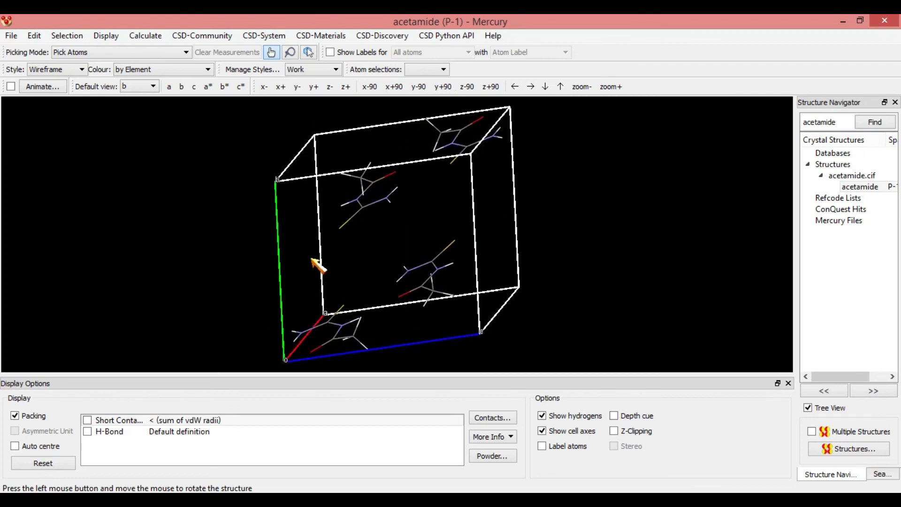
{"action": "left_click_drag", "start_coordinate": [338, 246], "coordinate": [323, 251]}
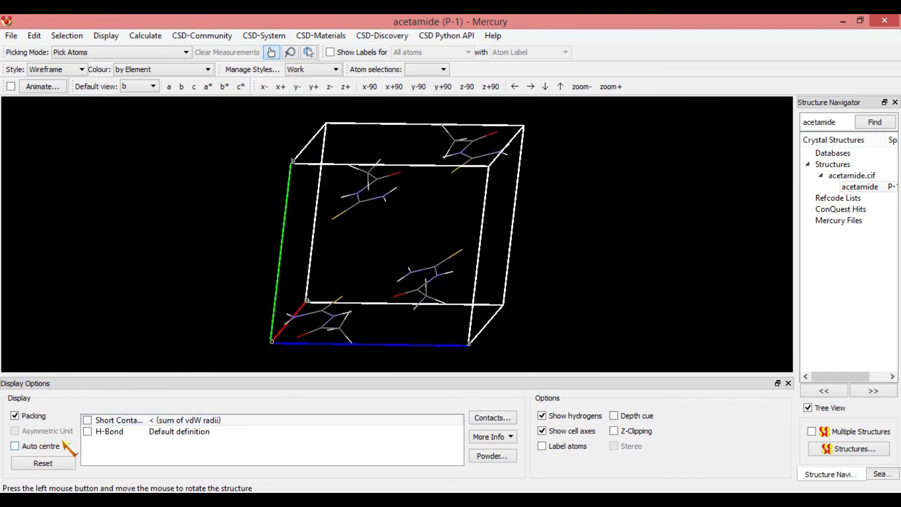
Display the default-definition hydrogen bonds in the packed cell and expand hanging contacts into whole neighbouring molecules on both sides of it.
{"action": "left_click", "coordinate": [87, 432]}
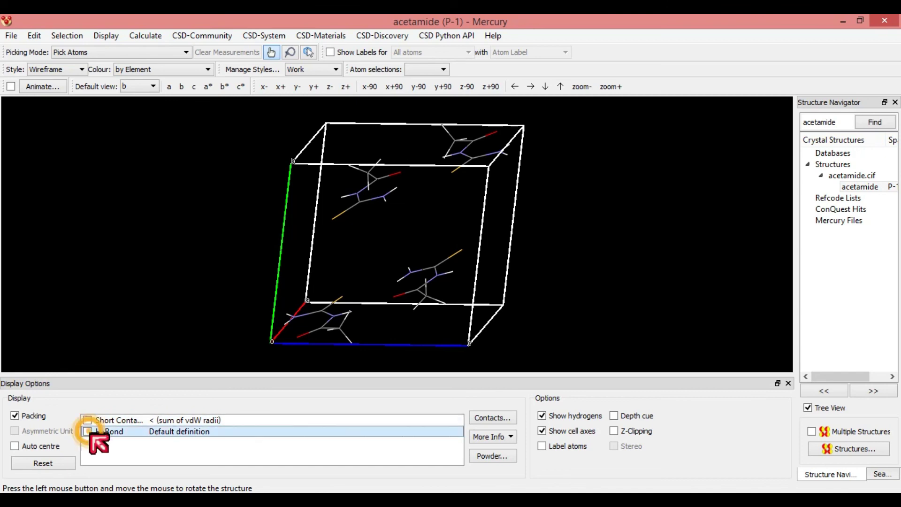
{"action": "left_click_drag", "start_coordinate": [413, 321], "coordinate": [558, 315]}
{"action": "left_click_drag", "start_coordinate": [610, 184], "coordinate": [544, 173]}
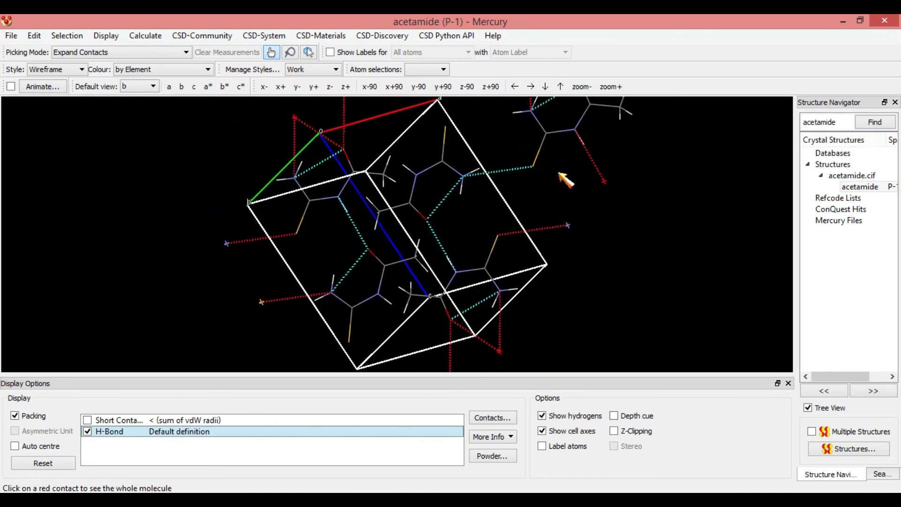
{"action": "left_click_drag", "start_coordinate": [555, 199], "coordinate": [587, 174]}
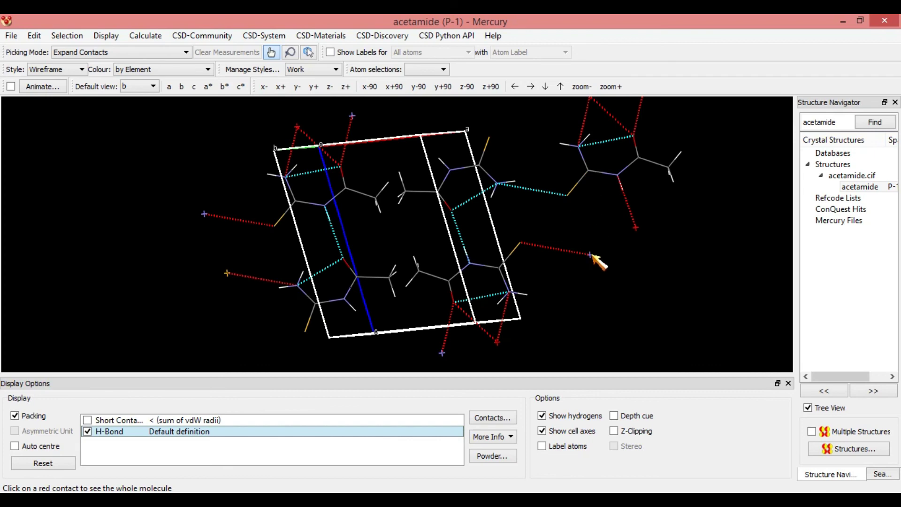
{"action": "left_click_drag", "start_coordinate": [584, 209], "coordinate": [602, 216]}
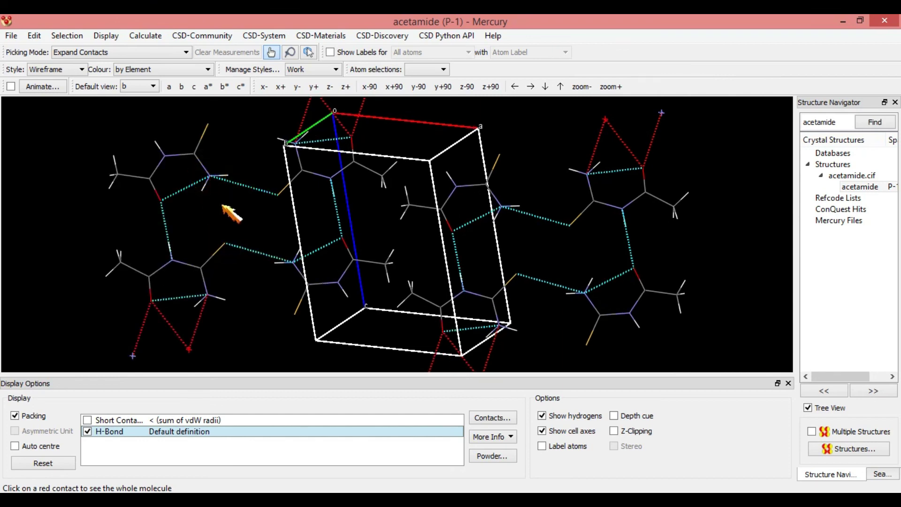
{"action": "left_click_drag", "start_coordinate": [232, 215], "coordinate": [264, 188]}
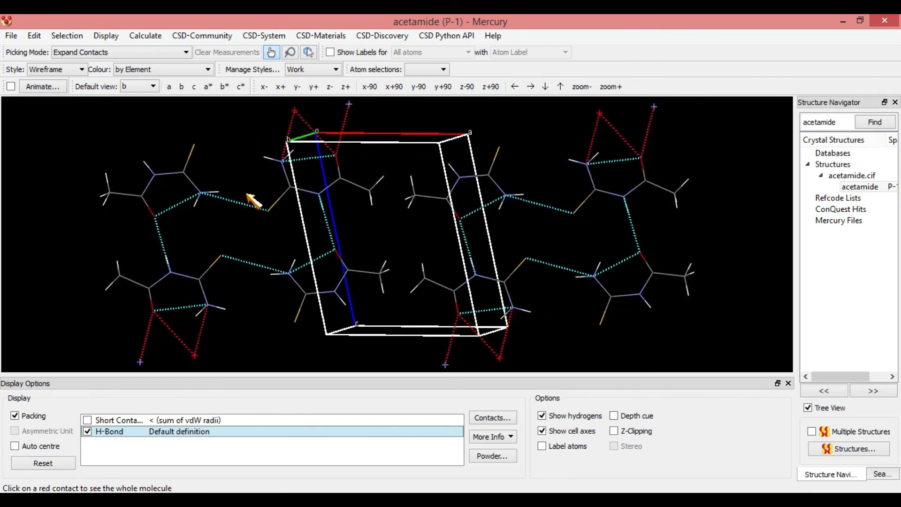